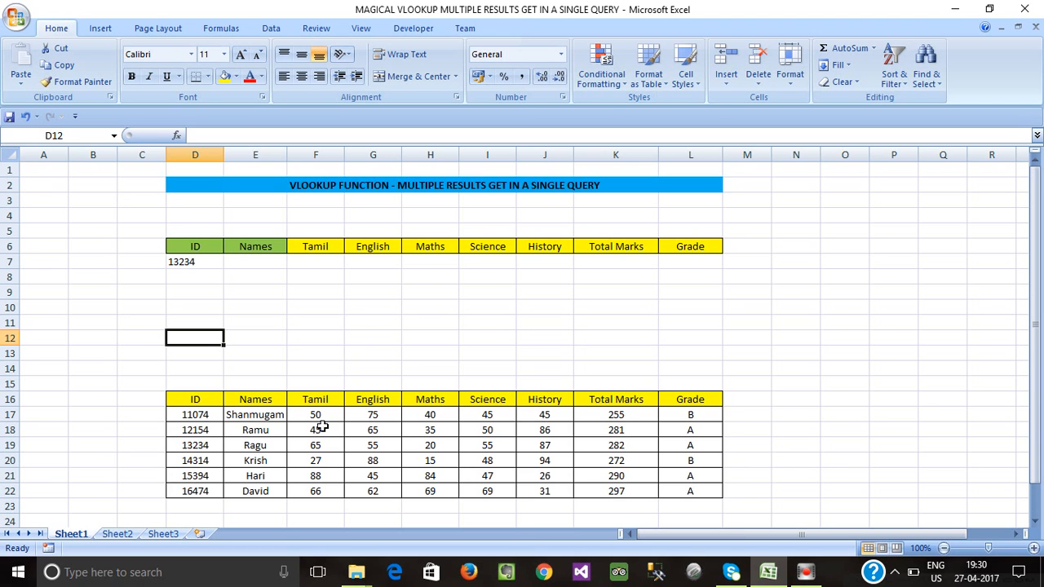
# Examine the source table in D16:L22, the lookup ID in D7 and the result cells E7:L7.
pyautogui.click(340, 352)
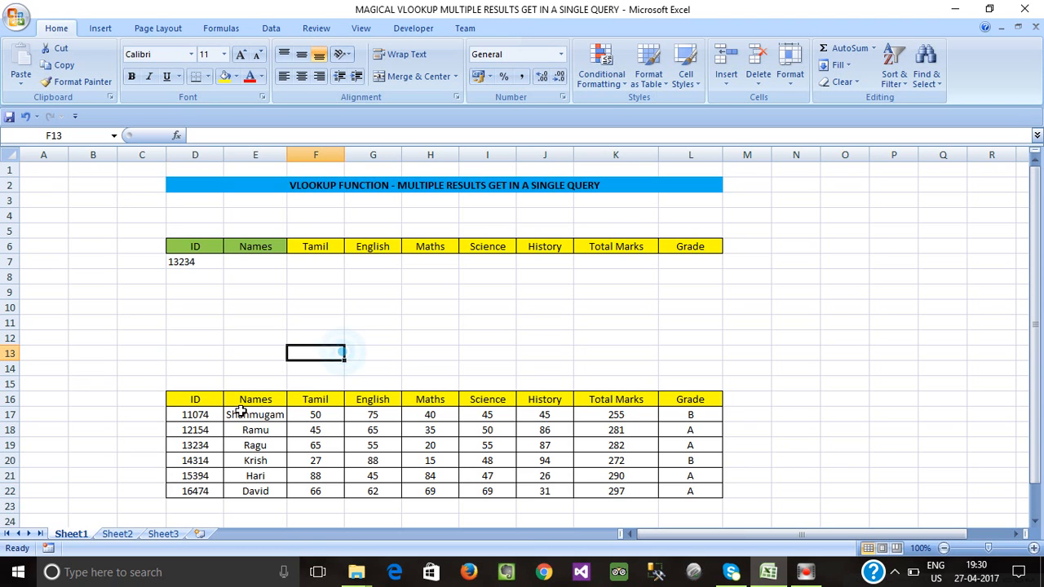
pyautogui.moveTo(196, 398); pyautogui.dragTo(694, 492)
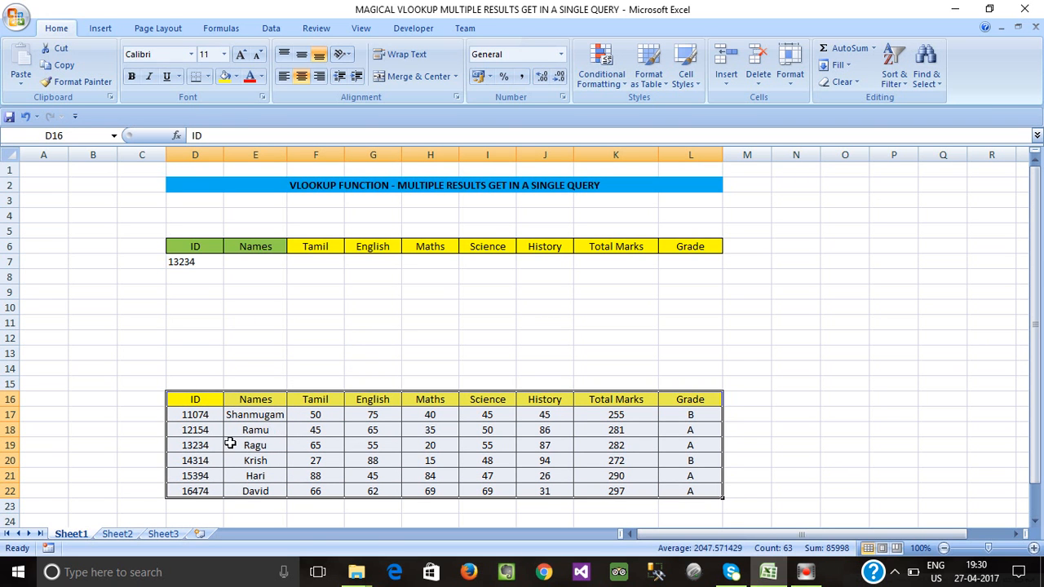
pyautogui.click(199, 446)
pyautogui.click(192, 265)
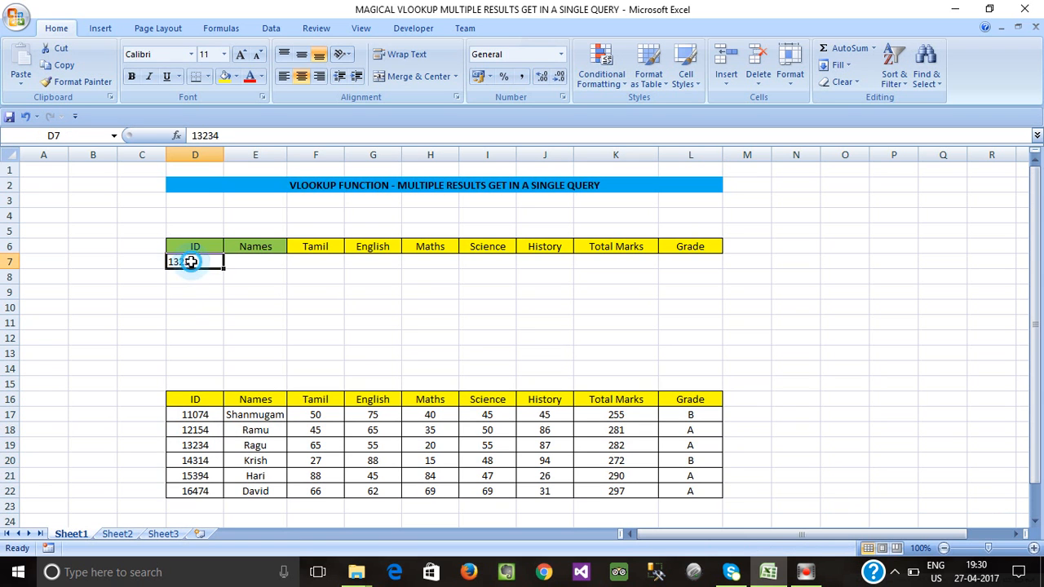
pyautogui.click(205, 275)
pyautogui.click(205, 261)
pyautogui.click(205, 277)
pyautogui.click(203, 262)
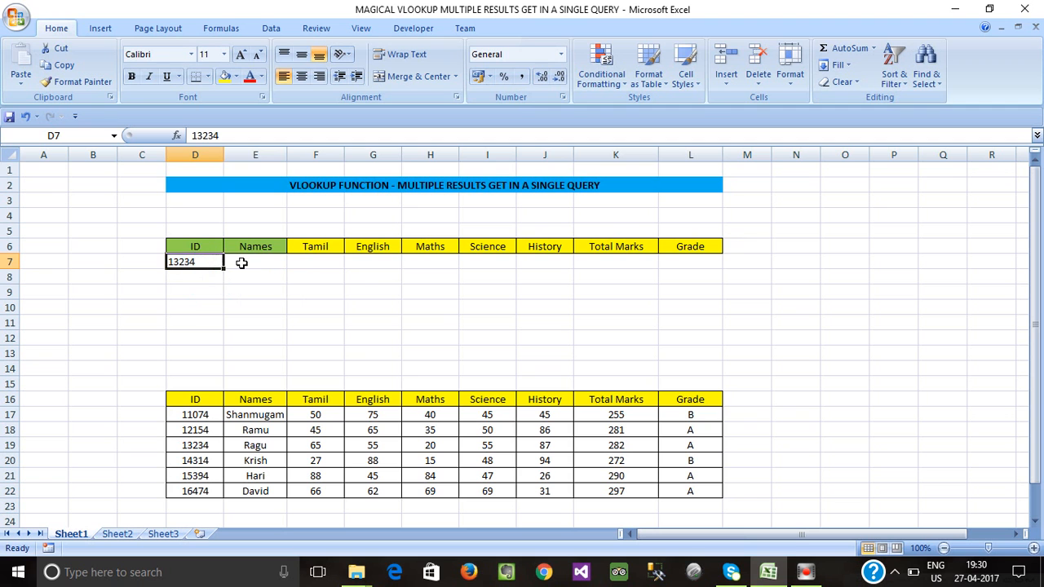
pyautogui.moveTo(242, 263); pyautogui.dragTo(688, 268)
pyautogui.click(237, 290)
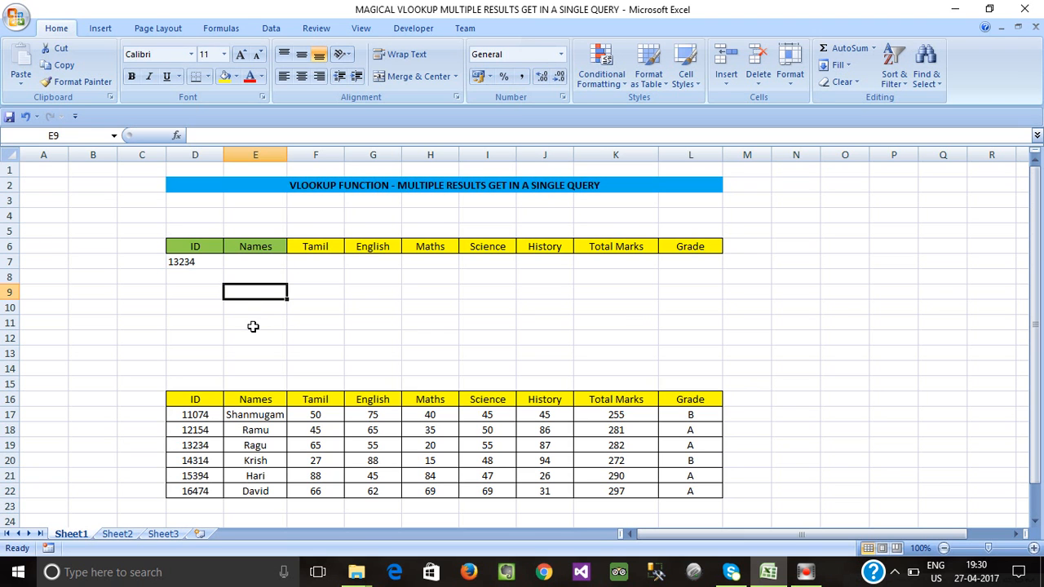
pyautogui.click(313, 320)
pyautogui.click(247, 262)
pyautogui.doubleClick(270, 296)
pyautogui.doubleClick(260, 264)
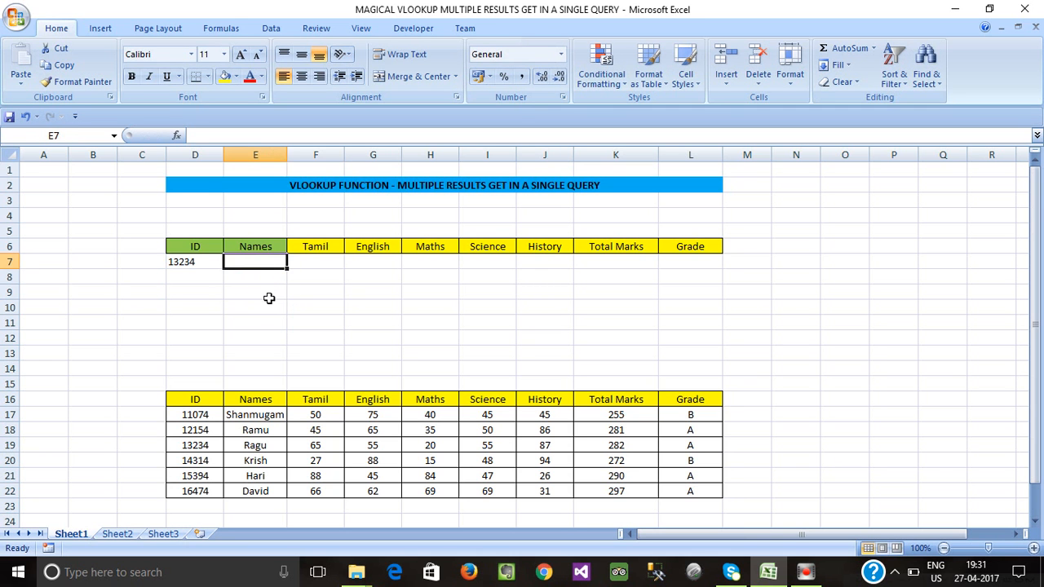
pyautogui.click(269, 297)
pyautogui.moveTo(257, 263); pyautogui.dragTo(683, 262)
pyautogui.click(380, 289)
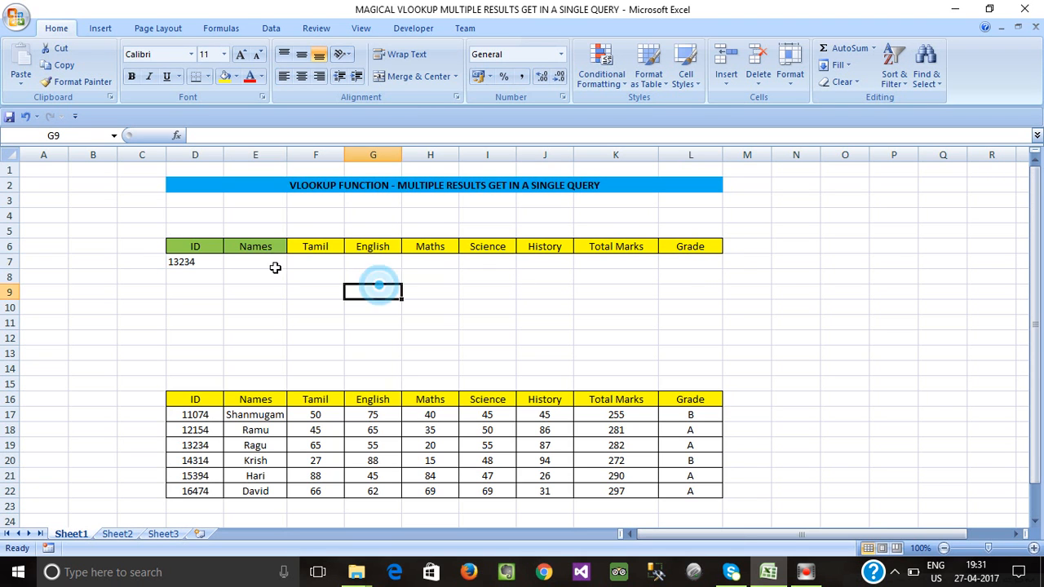
pyautogui.click(268, 261)
pyautogui.click(289, 303)
pyautogui.click(268, 262)
pyautogui.click(268, 291)
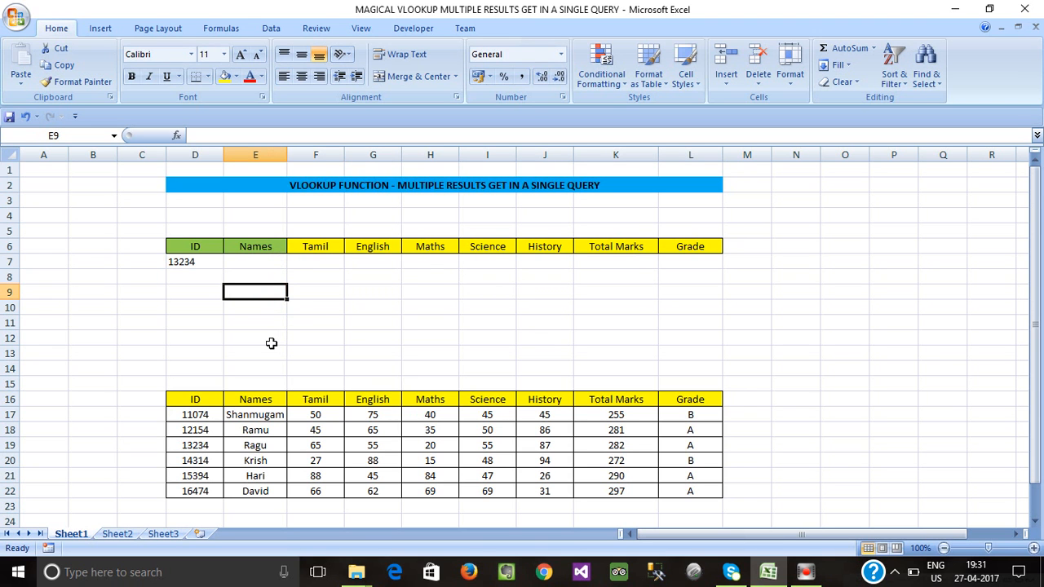
pyautogui.click(270, 321)
pyautogui.click(264, 262)
pyautogui.click(270, 290)
pyautogui.moveTo(270, 262); pyautogui.dragTo(671, 261)
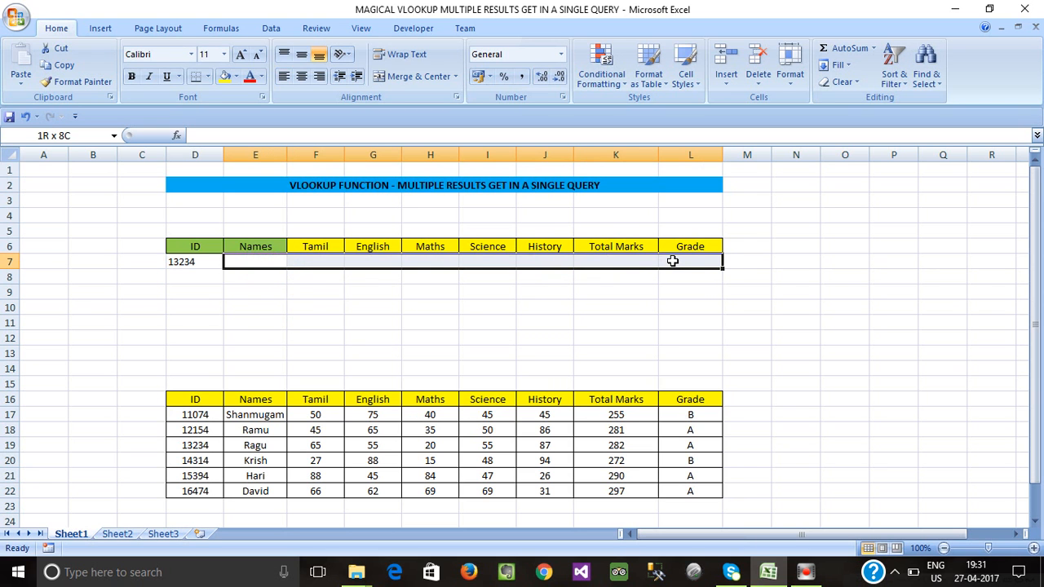
pyautogui.click(672, 261)
pyautogui.click(336, 305)
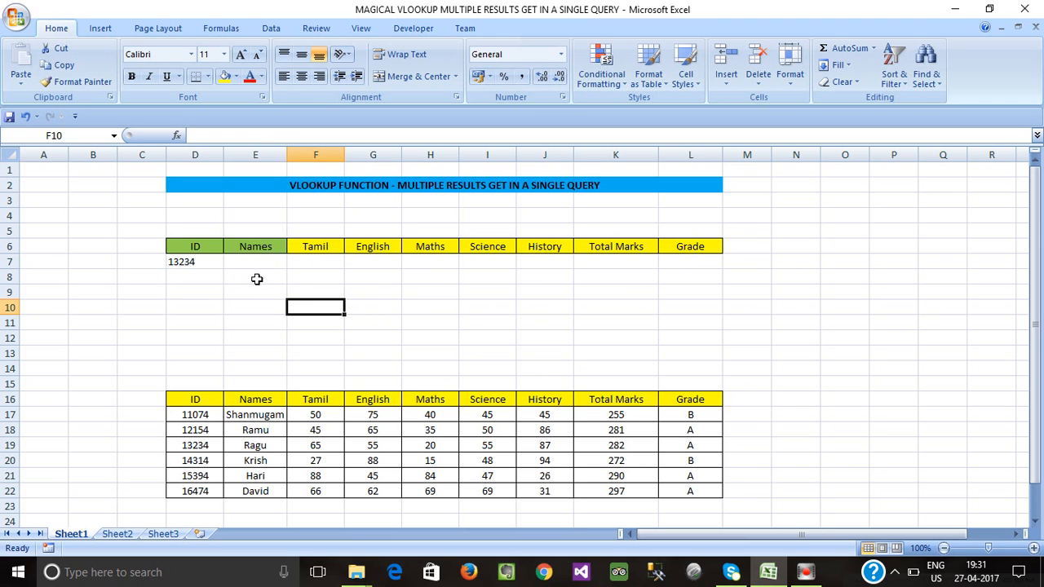
pyautogui.click(256, 277)
pyautogui.click(268, 334)
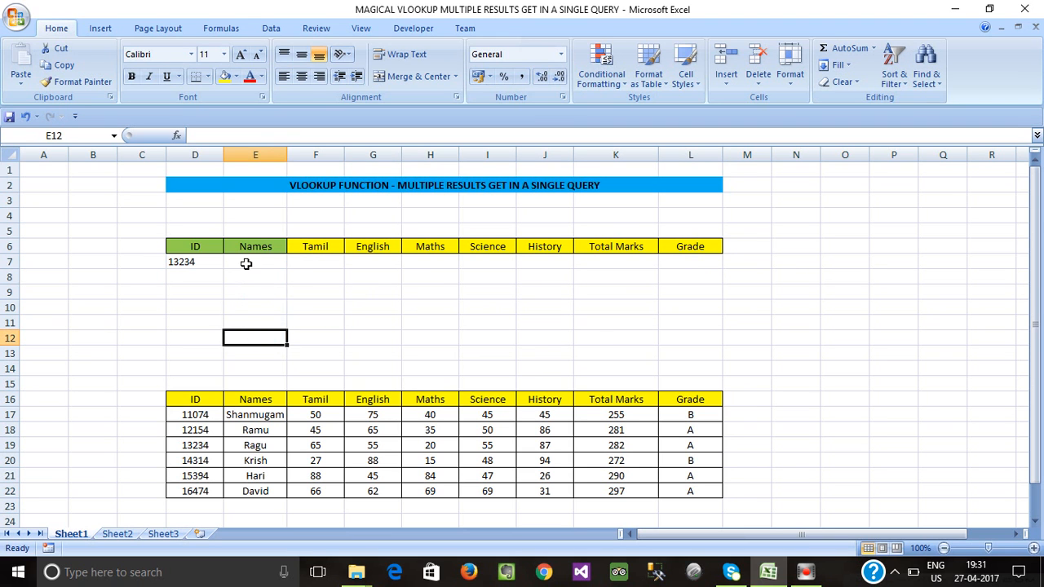
pyautogui.click(252, 317)
pyautogui.click(253, 262)
pyautogui.click(274, 317)
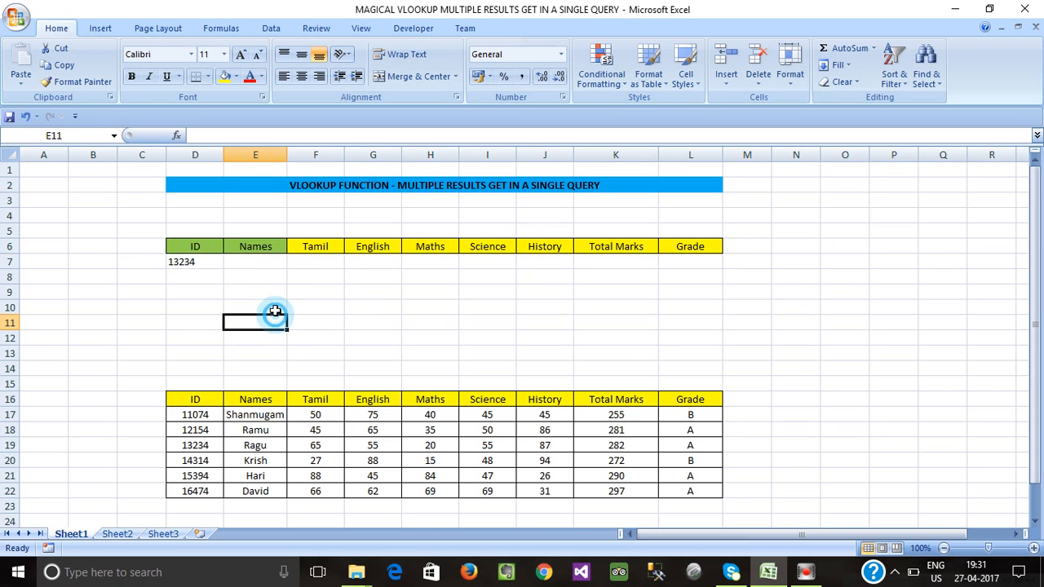
# Begin a VLOOKUP formula for the range E7:L7 with the absolute reference $D$7 as the lookup value.
pyautogui.moveTo(252, 261); pyautogui.dragTo(683, 261)
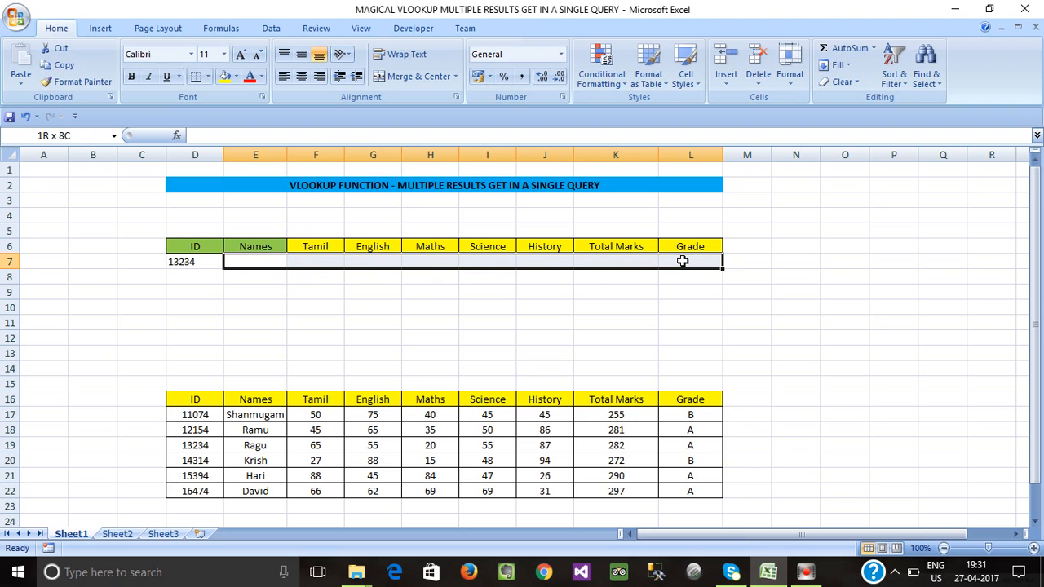
pyautogui.moveTo(683, 261); pyautogui.dragTo(682, 261)
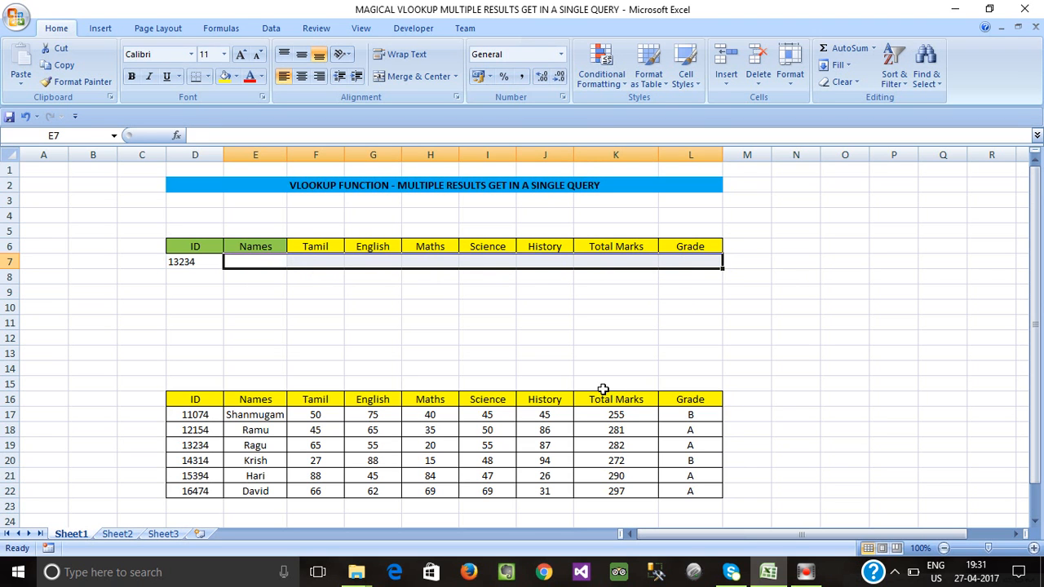
pyautogui.write('=')
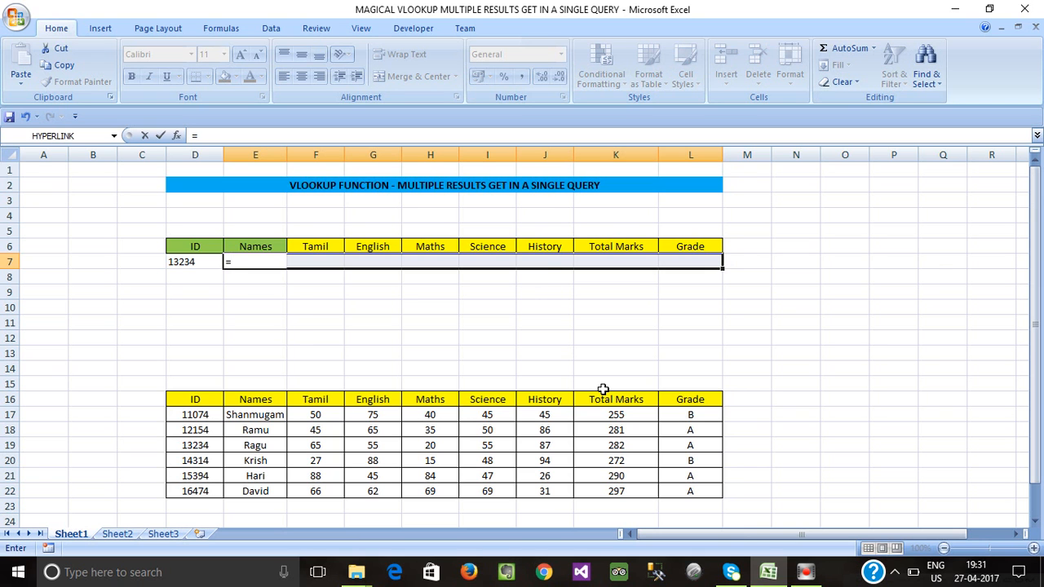
pyautogui.write('vloo')
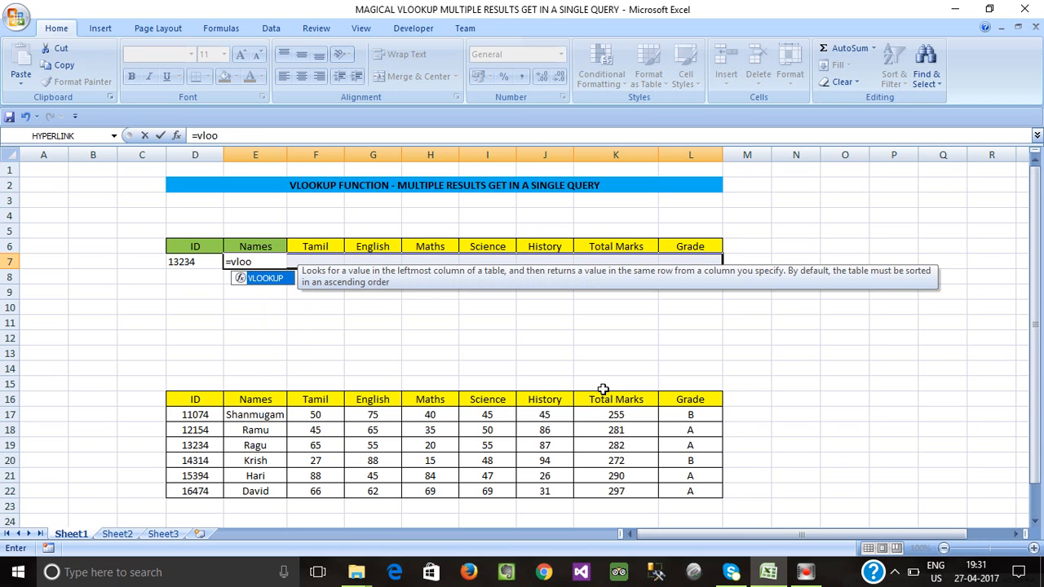
pyautogui.press('Tab')
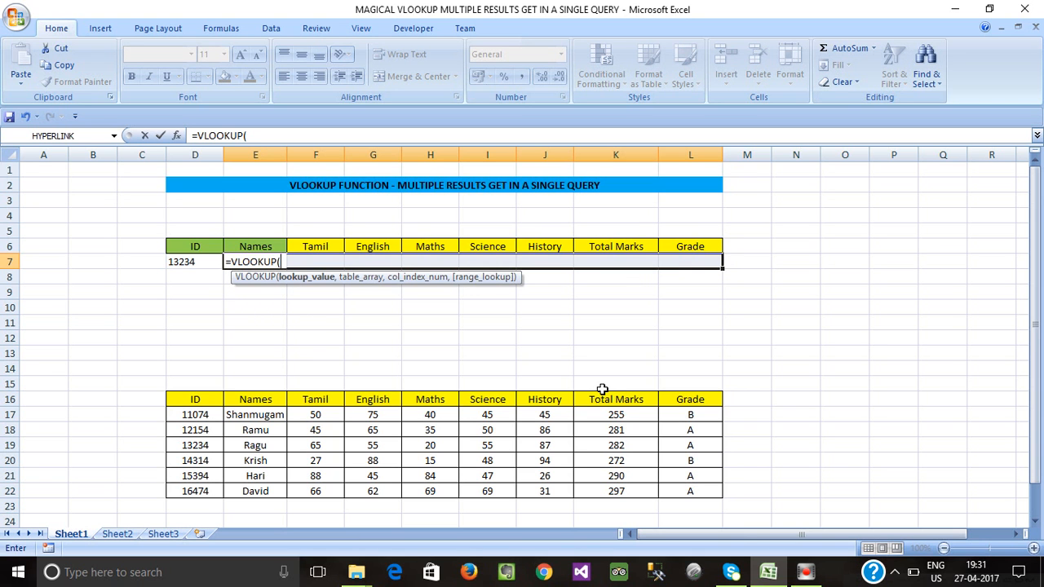
pyautogui.press('Left')
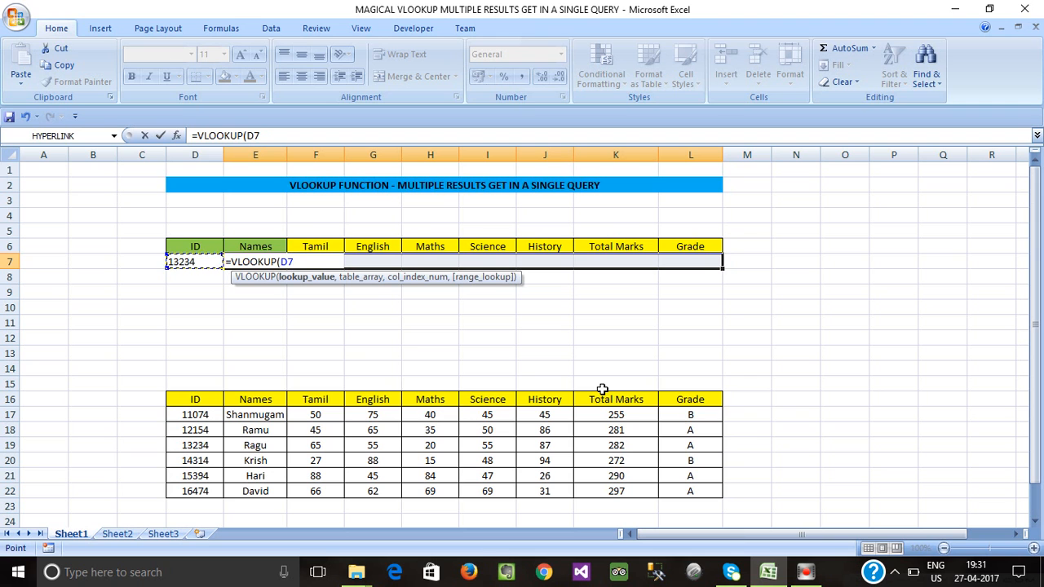
pyautogui.press('F4')
pyautogui.write(',')
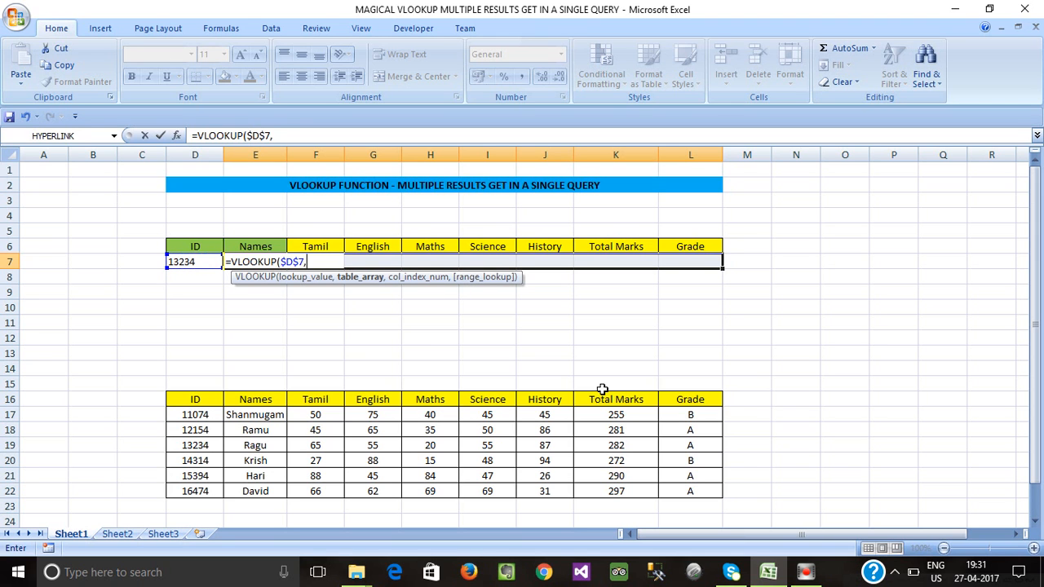
# Set the VLOOKUP table array to the whole source table as the absolute range $D$16:$L$22.
pyautogui.moveTo(199, 400); pyautogui.dragTo(701, 494)
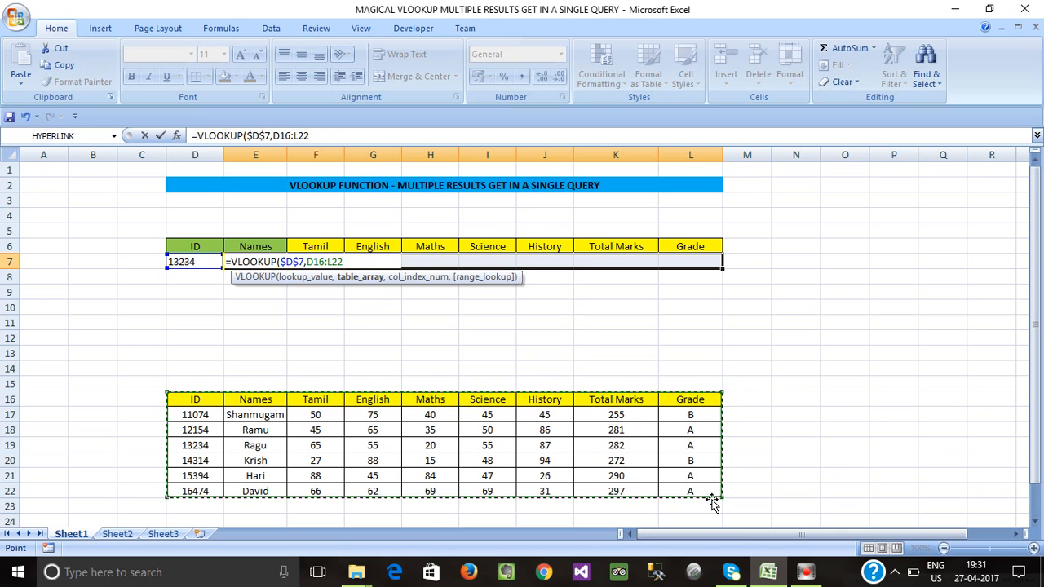
pyautogui.press('F4')
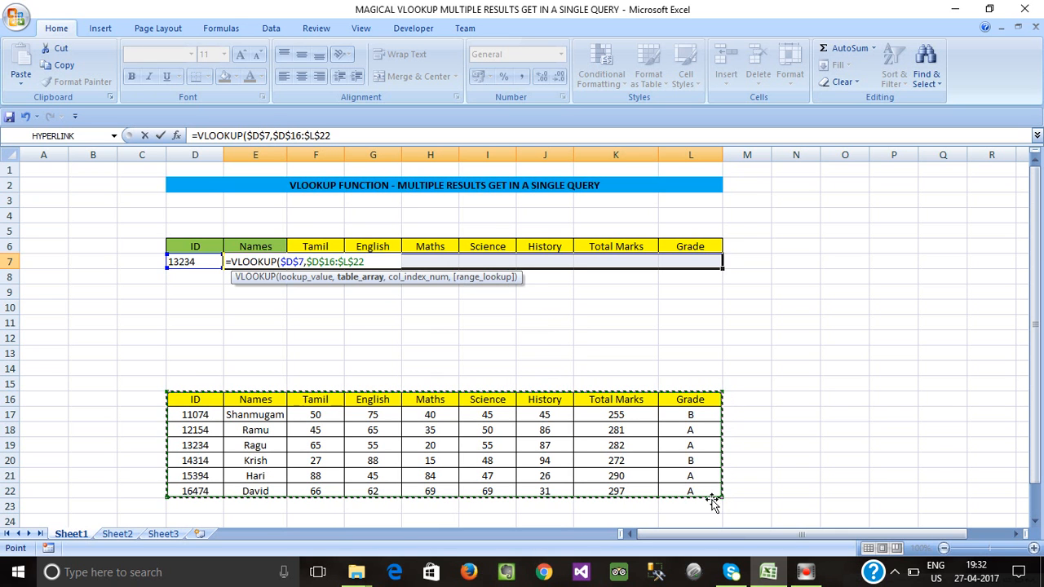
pyautogui.write(',')
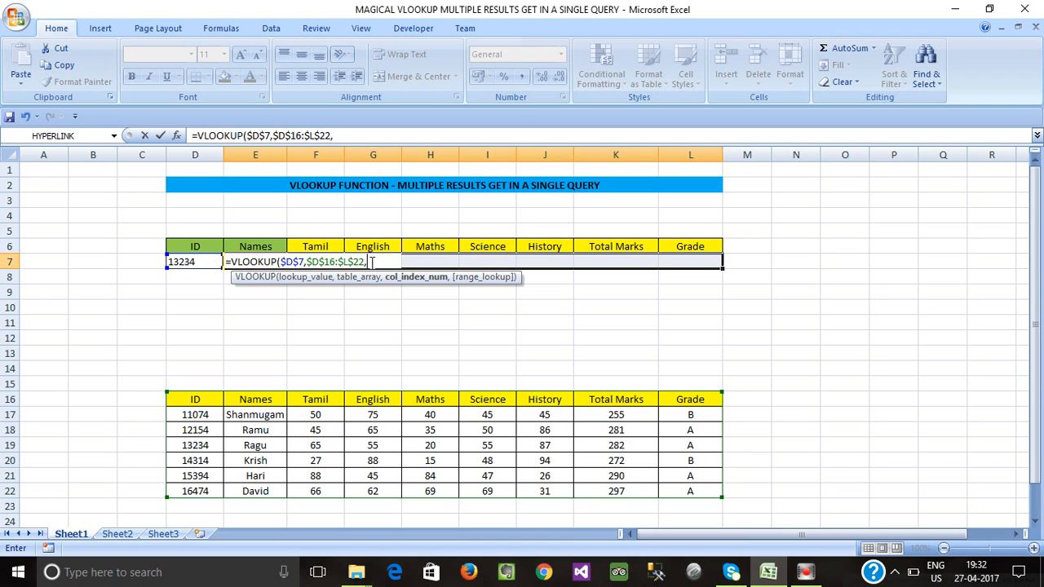
# Supply the column index with COLUMNS($D6:E6), locking only the column of the first cell reference.
pyautogui.write('co')
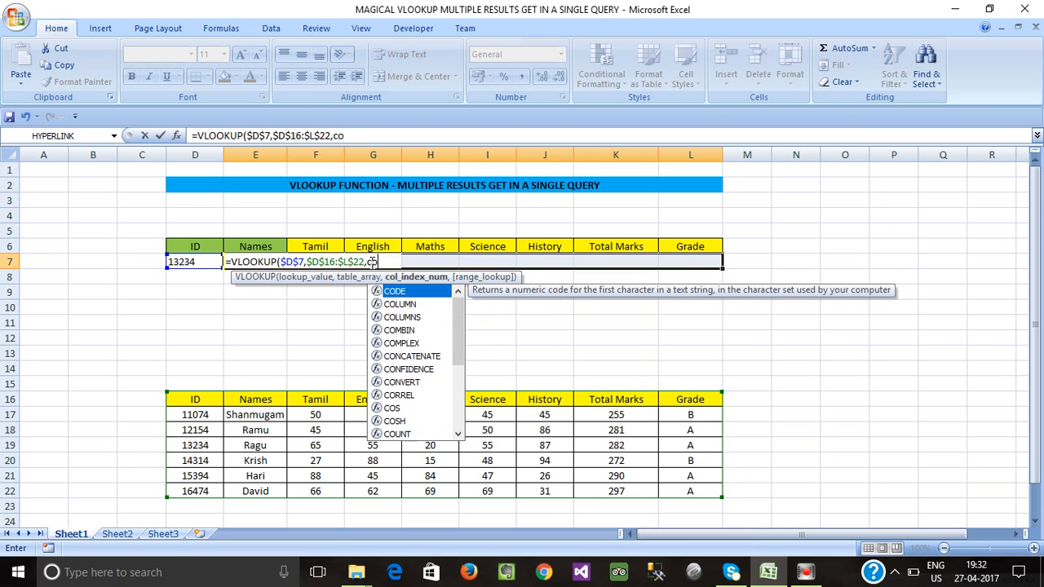
pyautogui.write('lumn')
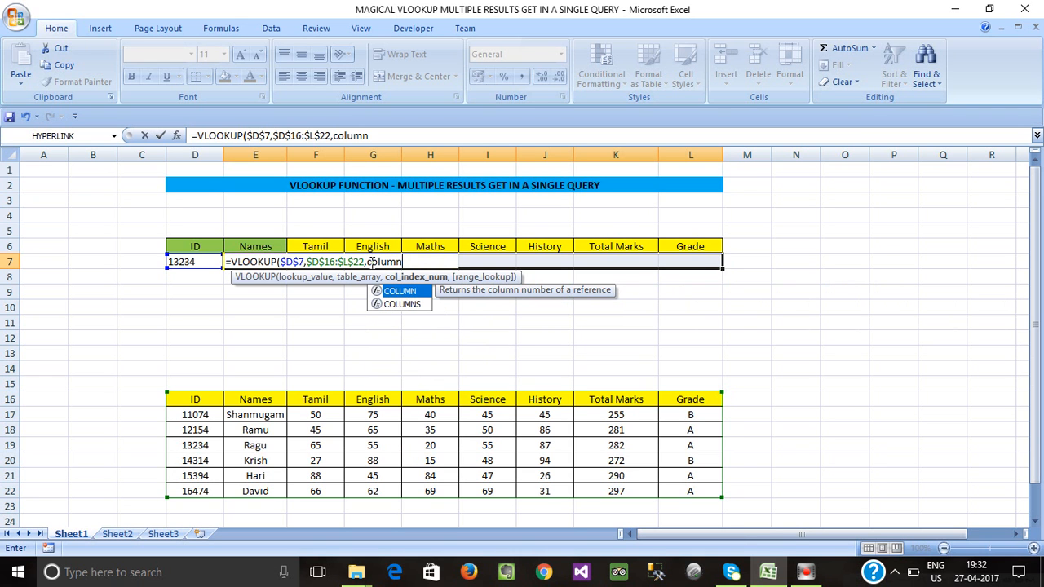
pyautogui.press('Down')
pyautogui.press('Tab')
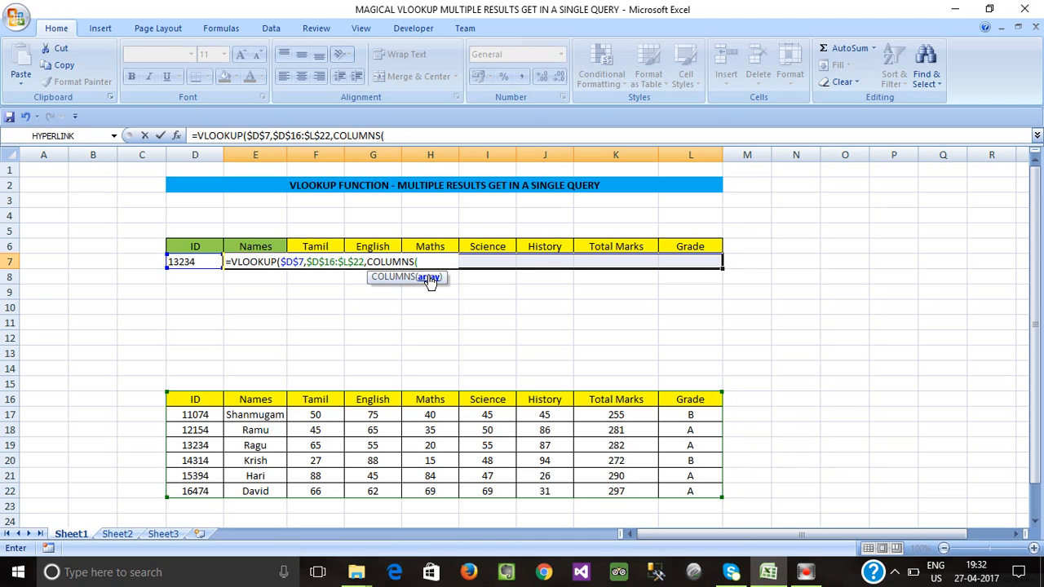
pyautogui.click(201, 245)
pyautogui.moveTo(217, 245); pyautogui.dragTo(255, 249)
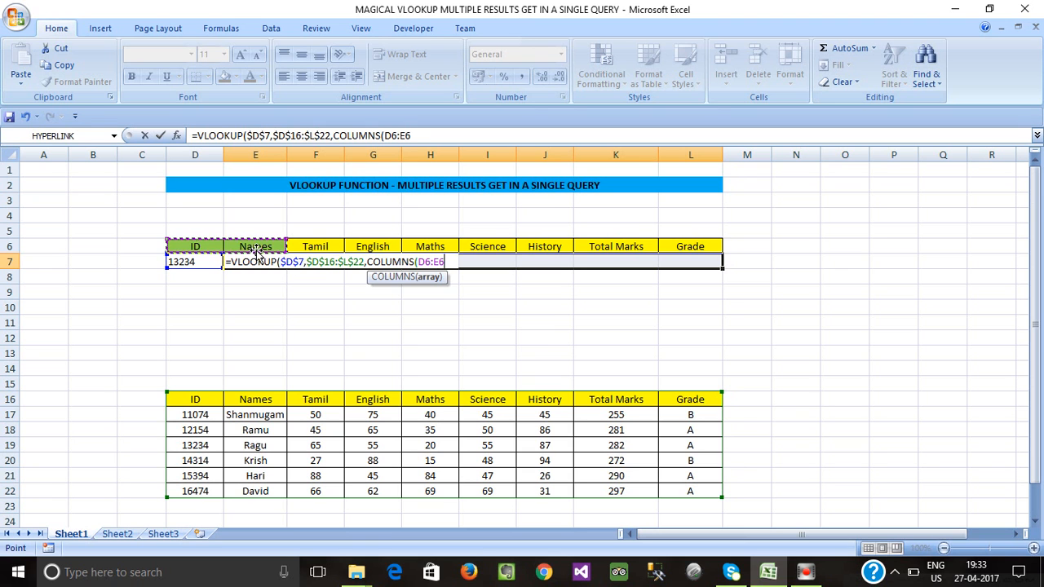
pyautogui.write(')')
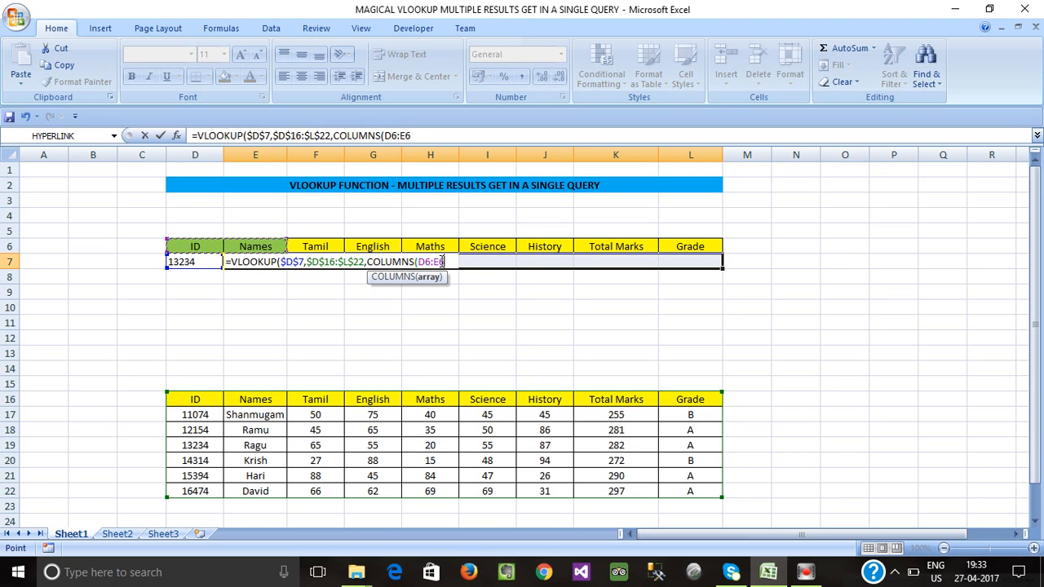
pyautogui.click(420, 261)
pyautogui.write('$')
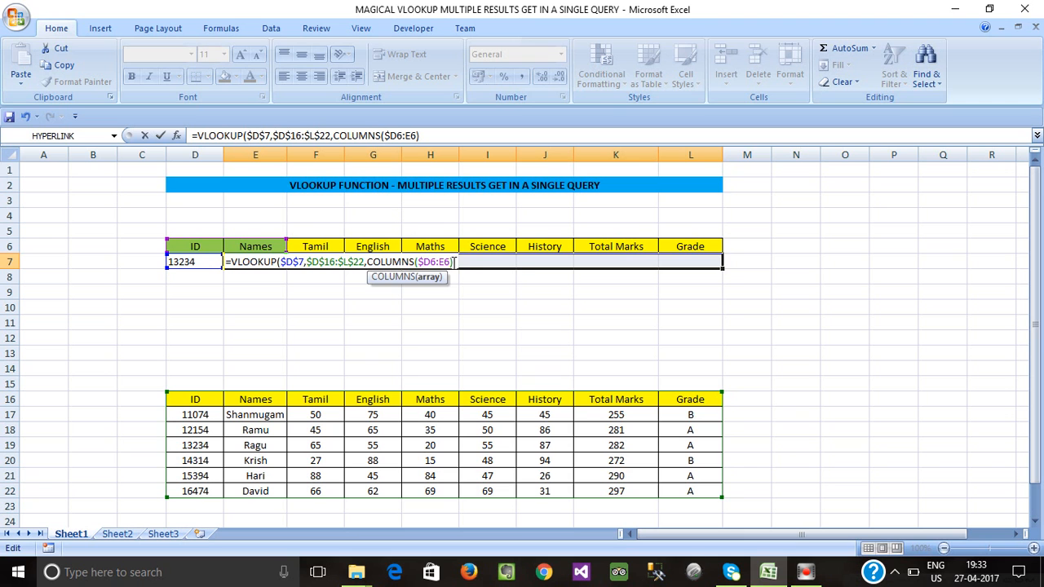
# Finish the formula with 0 as the range lookup for an exact match and enter it in all of E7:L7.
pyautogui.click(455, 262)
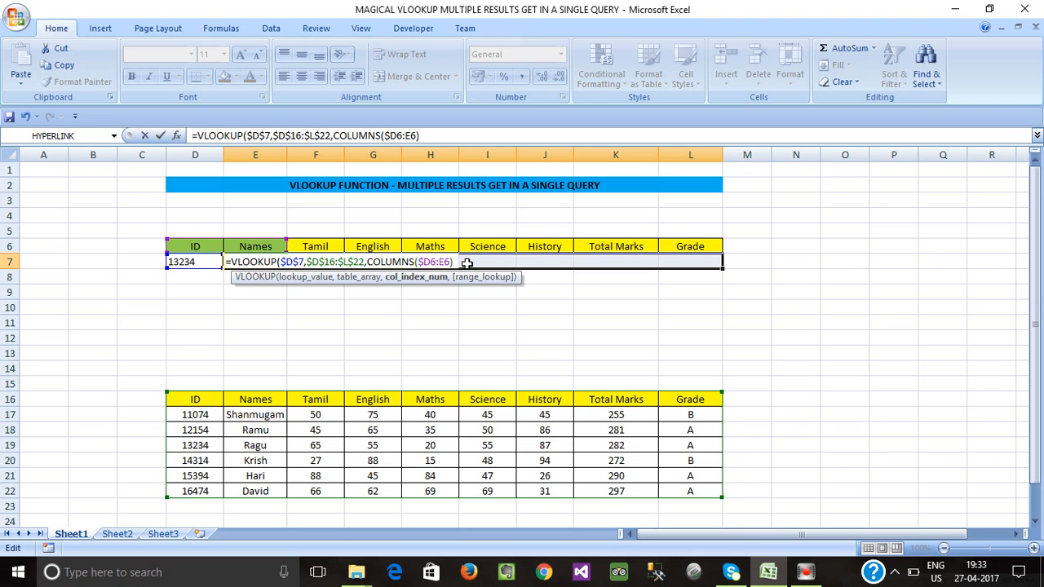
pyautogui.write(',')
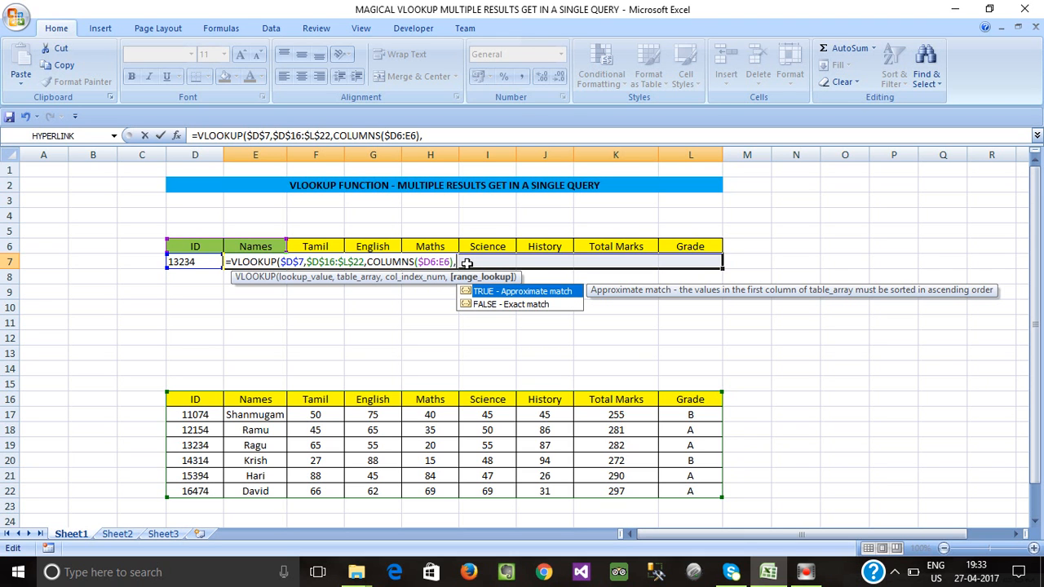
pyautogui.write('0')
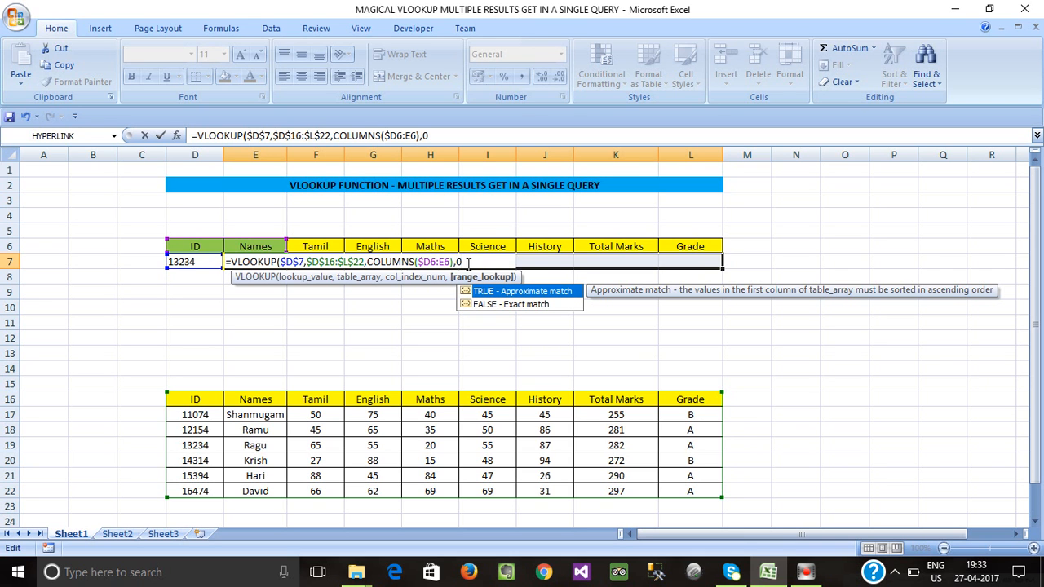
pyautogui.write(')')
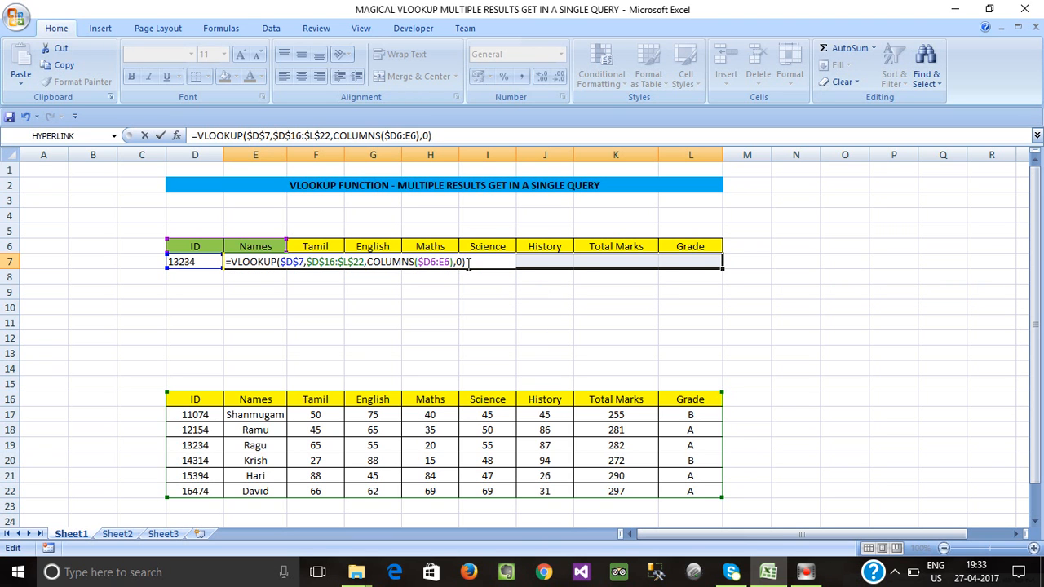
pyautogui.hotkey('ctrl', 'Return')
# Check the results in row 7 against the source table record for the ID in D7.
pyautogui.click(422, 296)
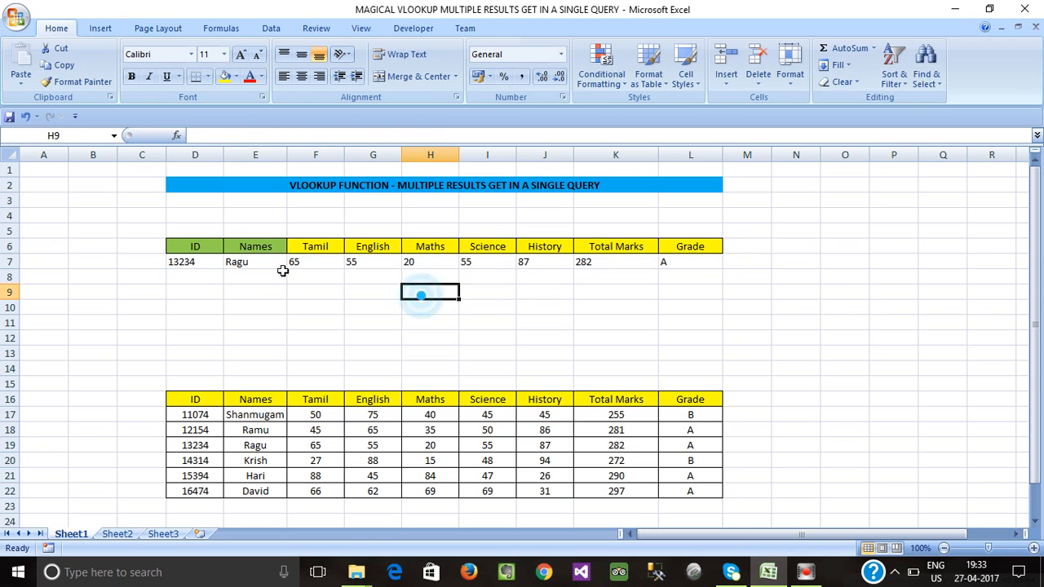
pyautogui.doubleClick(246, 266)
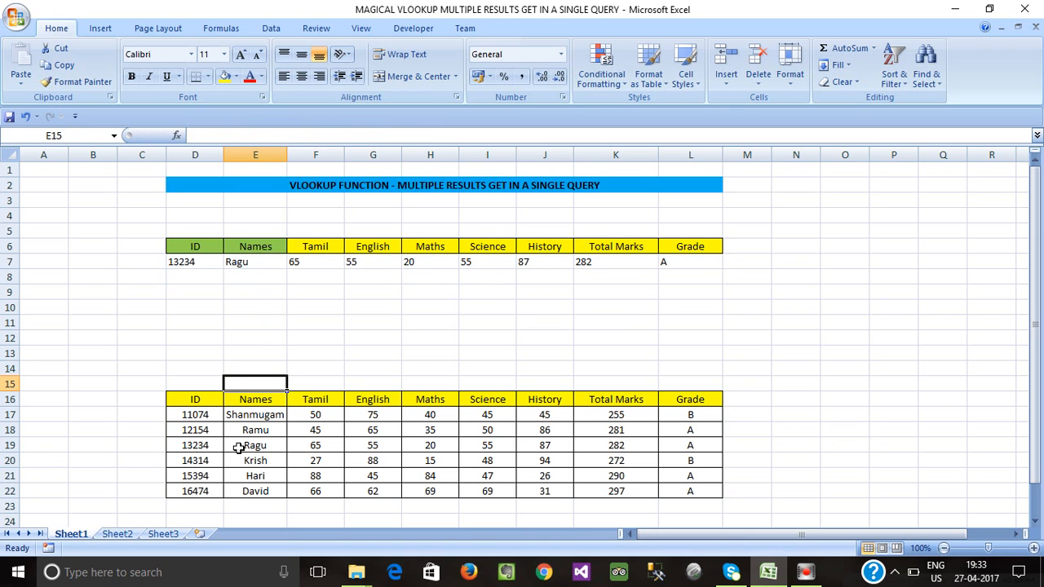
pyautogui.click(190, 263)
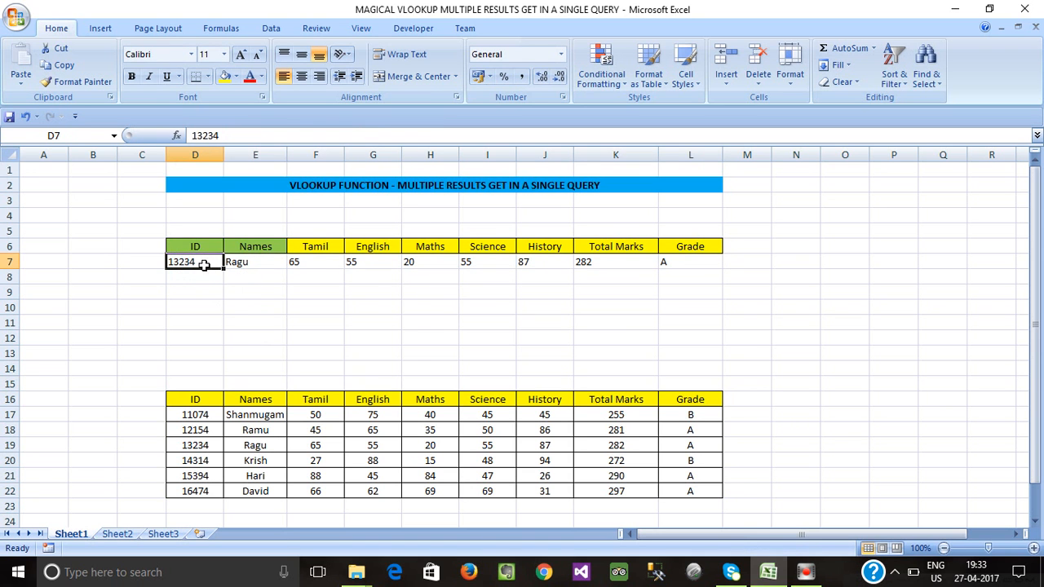
# Replace the lookup ID in D7 with the student ID from row 17 of the source table.
pyautogui.moveTo(685, 261); pyautogui.dragTo(243, 261)
pyautogui.click(182, 261)
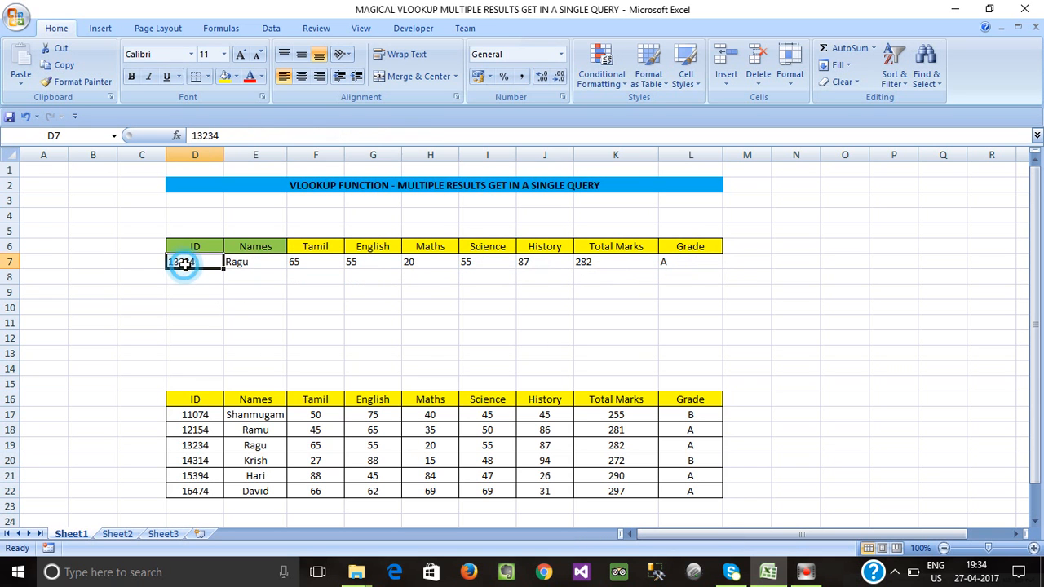
pyautogui.click(188, 455)
pyautogui.click(194, 262)
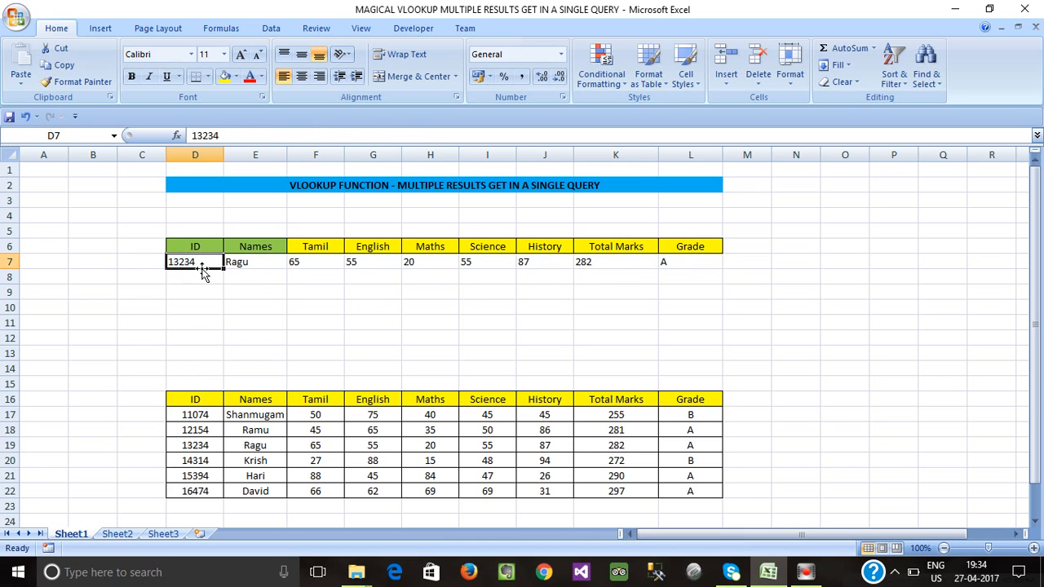
pyautogui.write('11074')
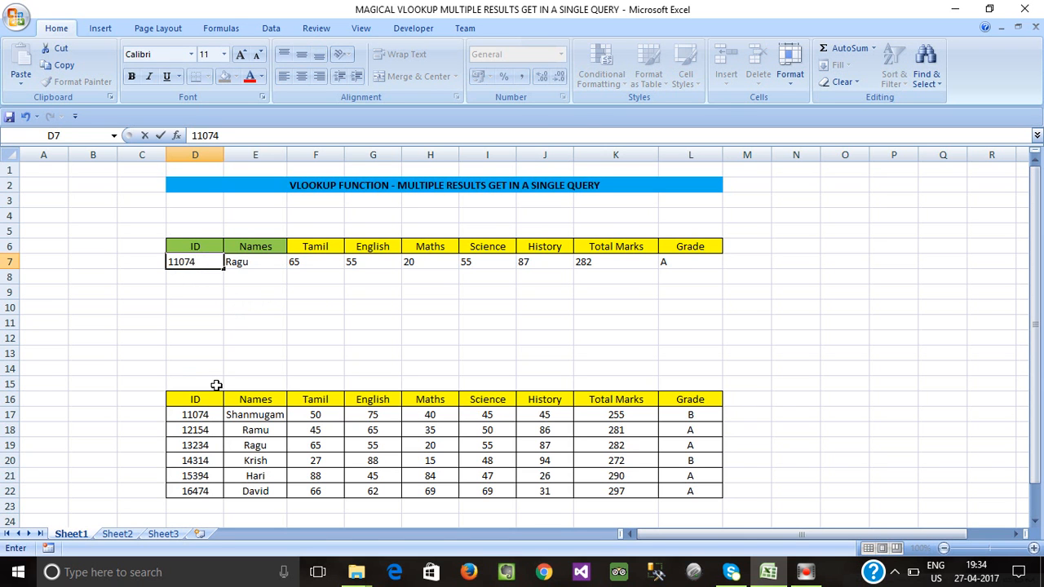
pyautogui.press('Return')
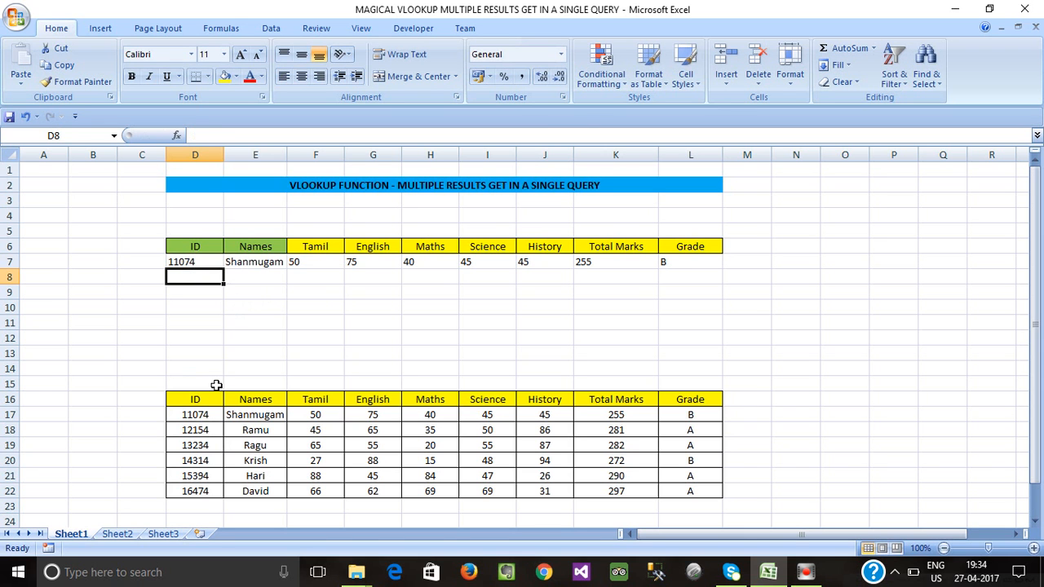
# Compare the details returned in row 7 with the source record in row 17.
pyautogui.click(249, 338)
pyautogui.moveTo(253, 417); pyautogui.dragTo(695, 414)
pyautogui.click(199, 261)
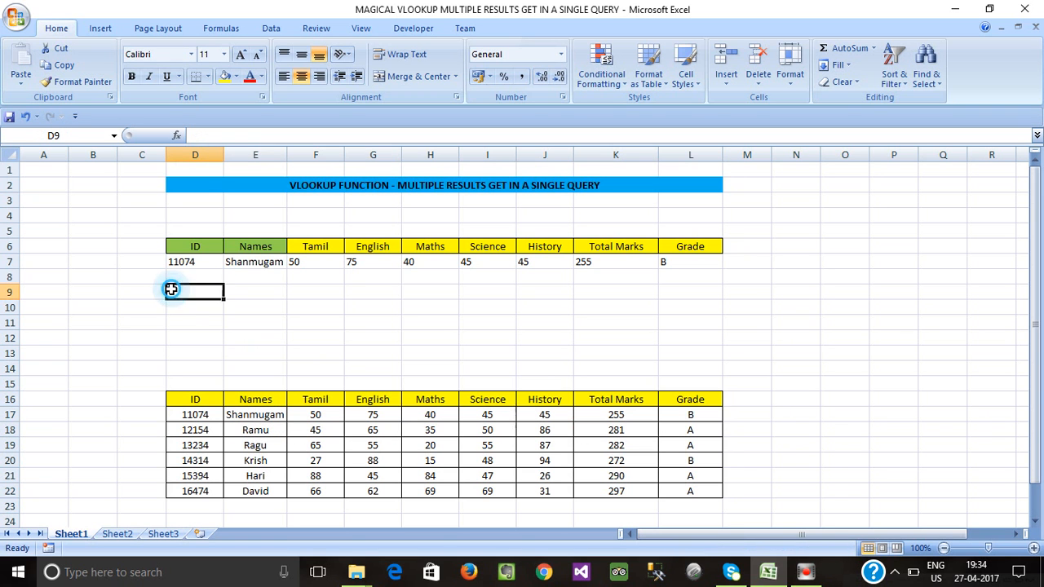
# Change the lookup ID in D7 to the student ID from row 22, the last source record.
pyautogui.moveTo(198, 492); pyautogui.dragTo(562, 497)
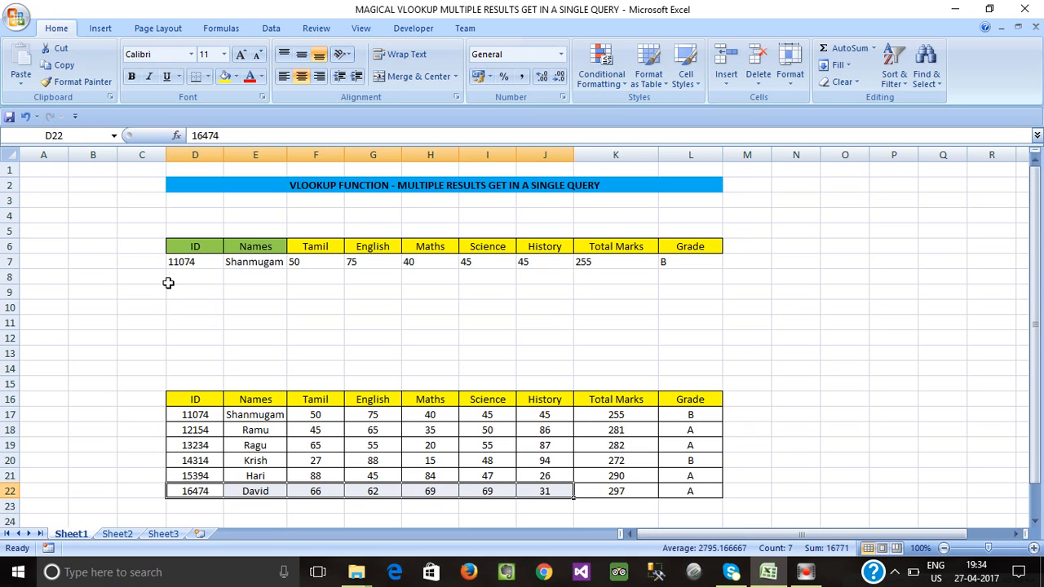
pyautogui.click(189, 261)
pyautogui.write('16')
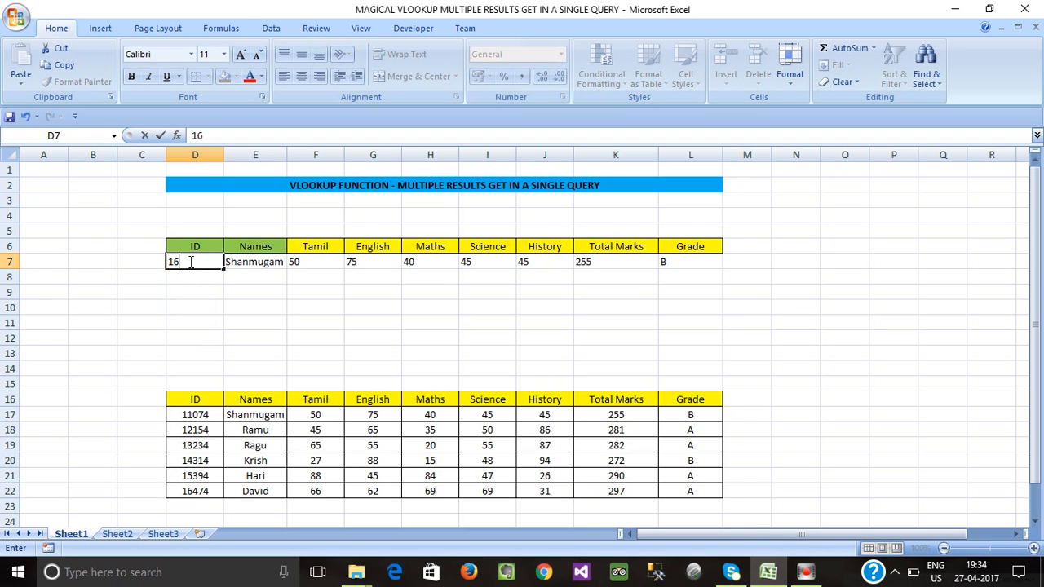
pyautogui.write('474')
pyautogui.press('Return')
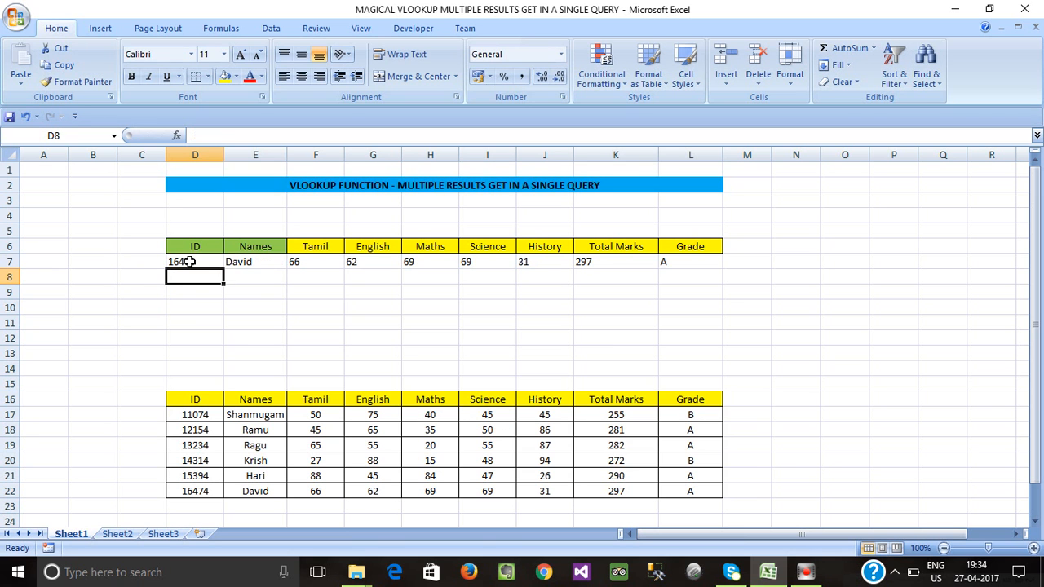
# Review the details the formula returns across E7:L7 for the ID in D7.
pyautogui.click(250, 283)
pyautogui.click(253, 262)
pyautogui.moveTo(299, 263); pyautogui.dragTo(708, 262)
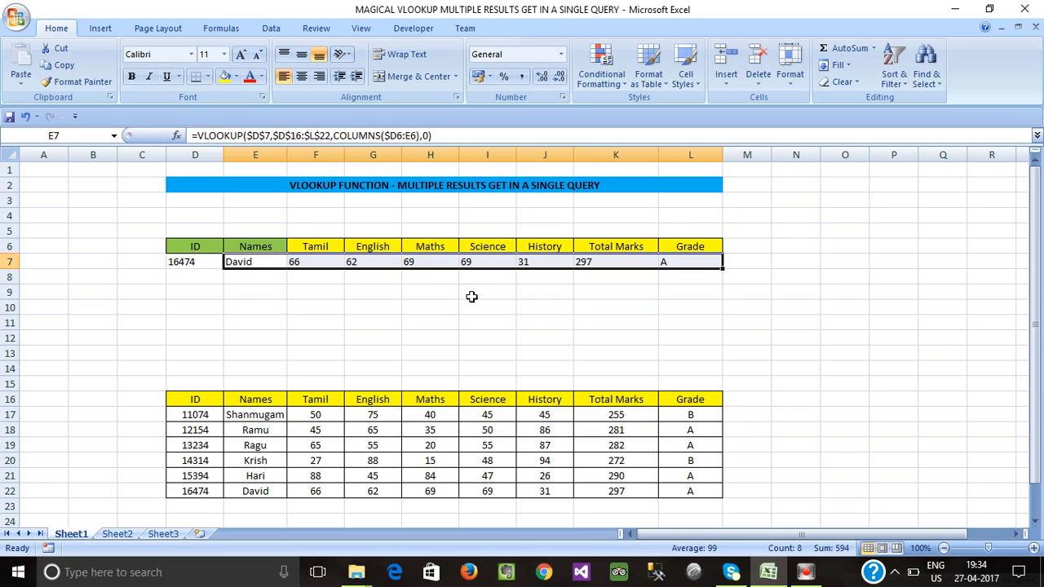
# Clear the VLOOKUP formulas from E7:L7, leaving the lookup ID in D7.
pyautogui.click(433, 303)
pyautogui.moveTo(245, 261); pyautogui.dragTo(706, 261)
pyautogui.press('Delete')
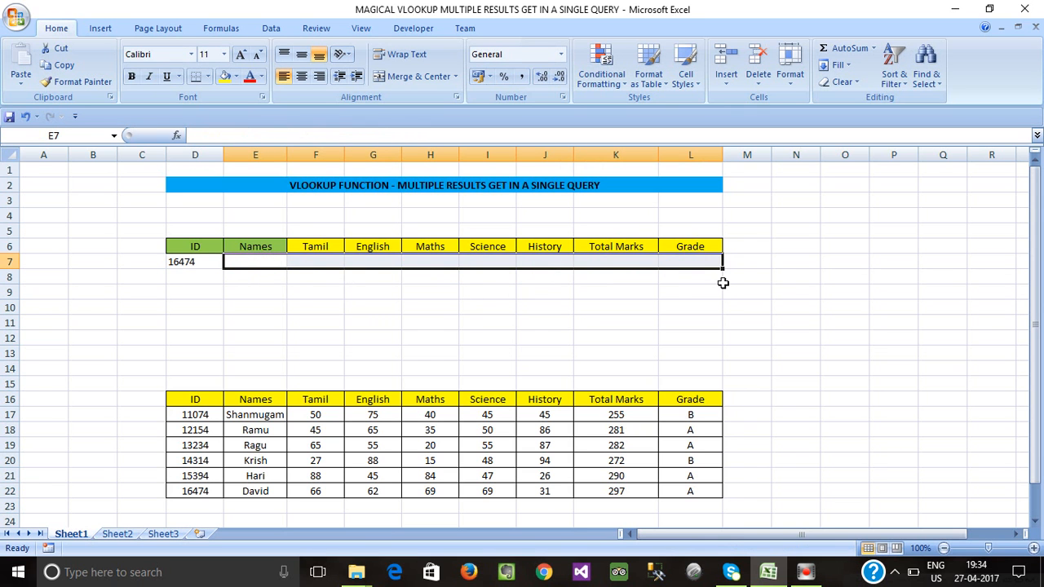
pyautogui.click(443, 332)
pyautogui.click(275, 262)
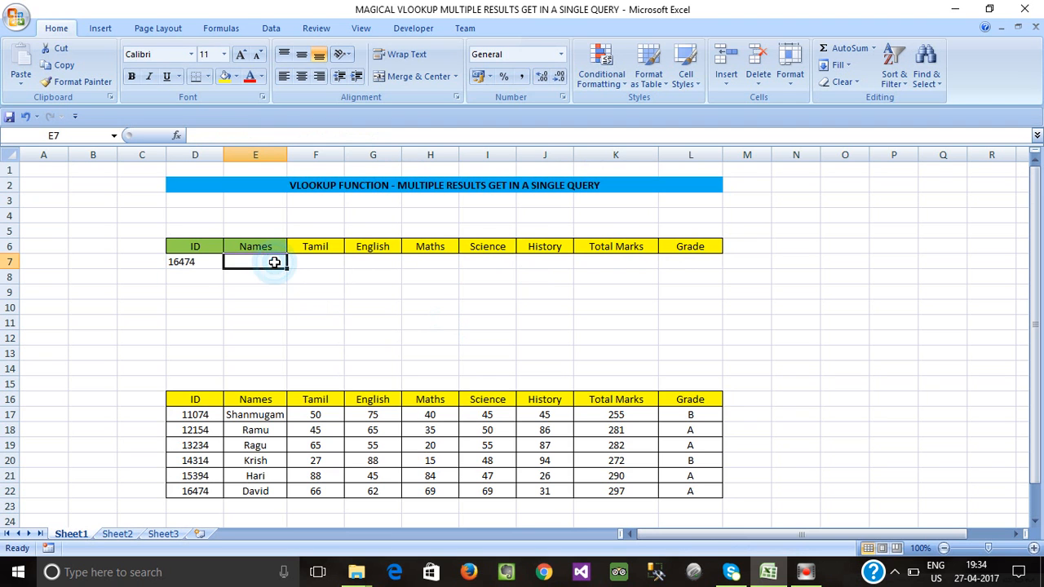
pyautogui.click(275, 293)
pyautogui.click(266, 263)
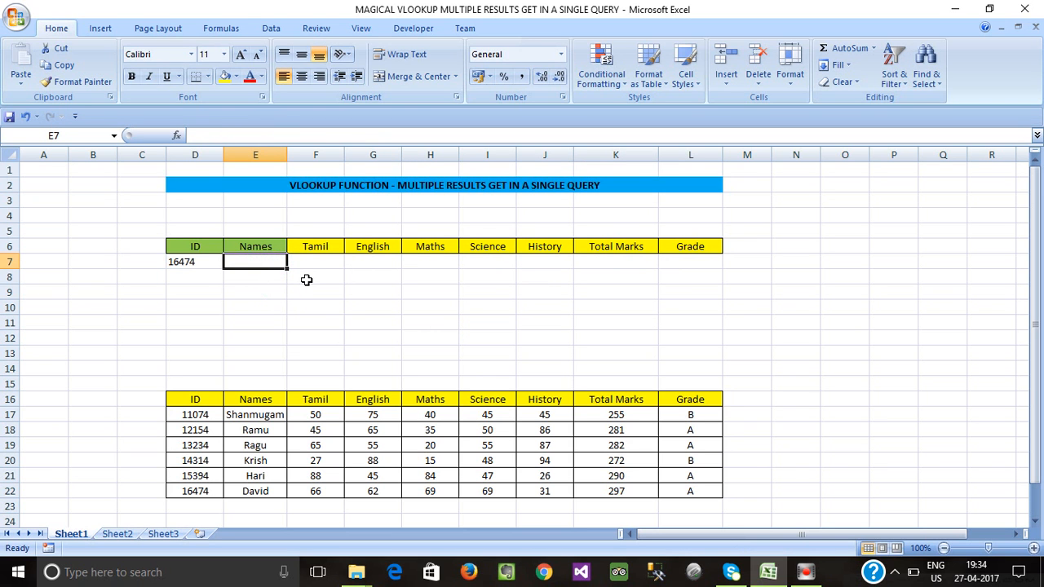
pyautogui.hotkey('shift', 'Right')
pyautogui.hotkey('shift', 'Right')
pyautogui.hotkey('shift', 'Right')
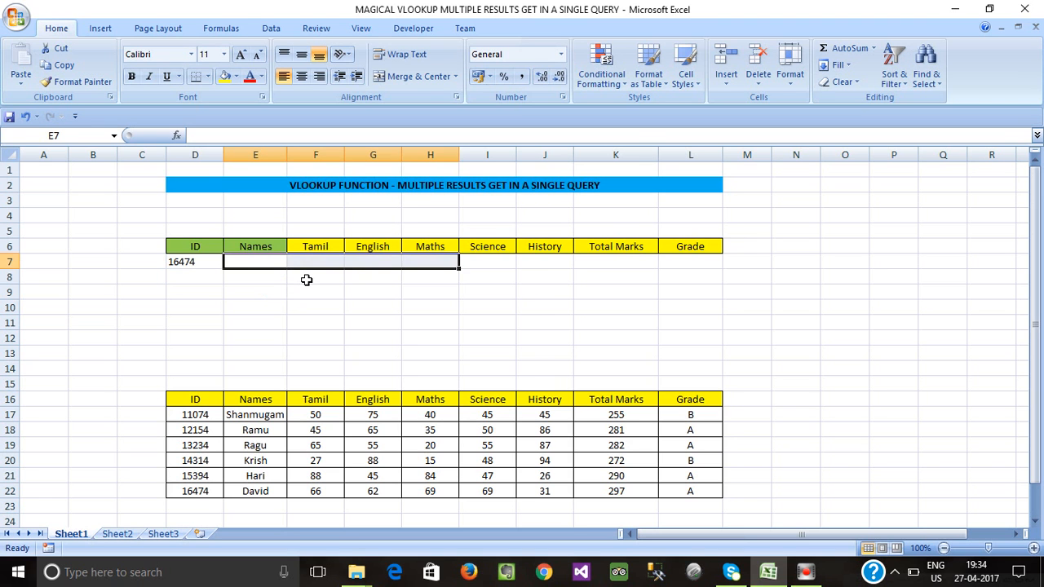
pyautogui.hotkey('shift', 'Left')
pyautogui.hotkey('shift', 'Left')
pyautogui.hotkey('shift', 'Left')
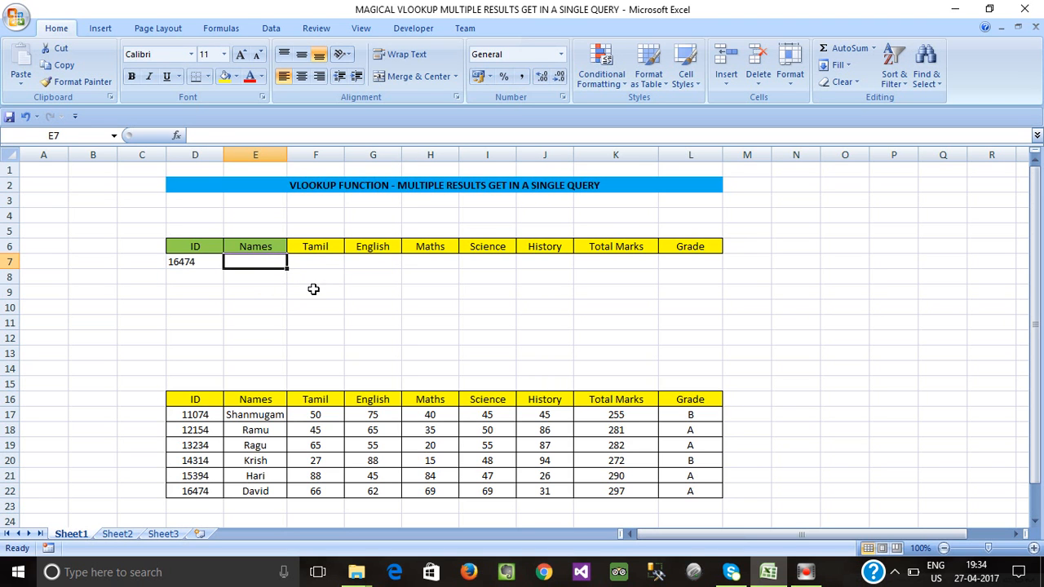
pyautogui.click(312, 291)
pyautogui.moveTo(261, 263); pyautogui.dragTo(715, 260)
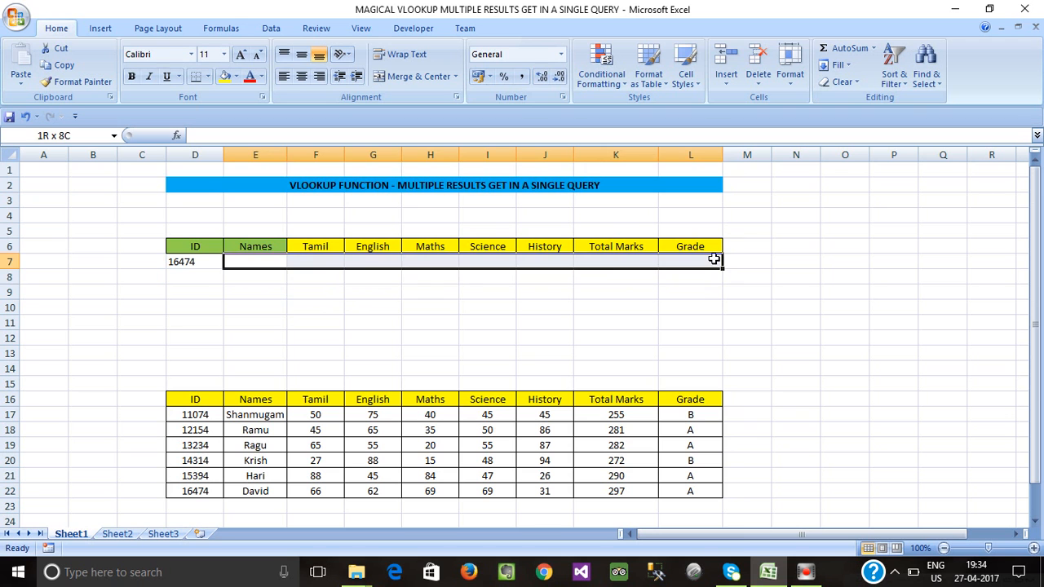
pyautogui.click(461, 302)
# Start a VLOOKUP formula in E7 alone, with D7 as the absolute lookup value $D$7.
pyautogui.click(275, 266)
pyautogui.write('=')
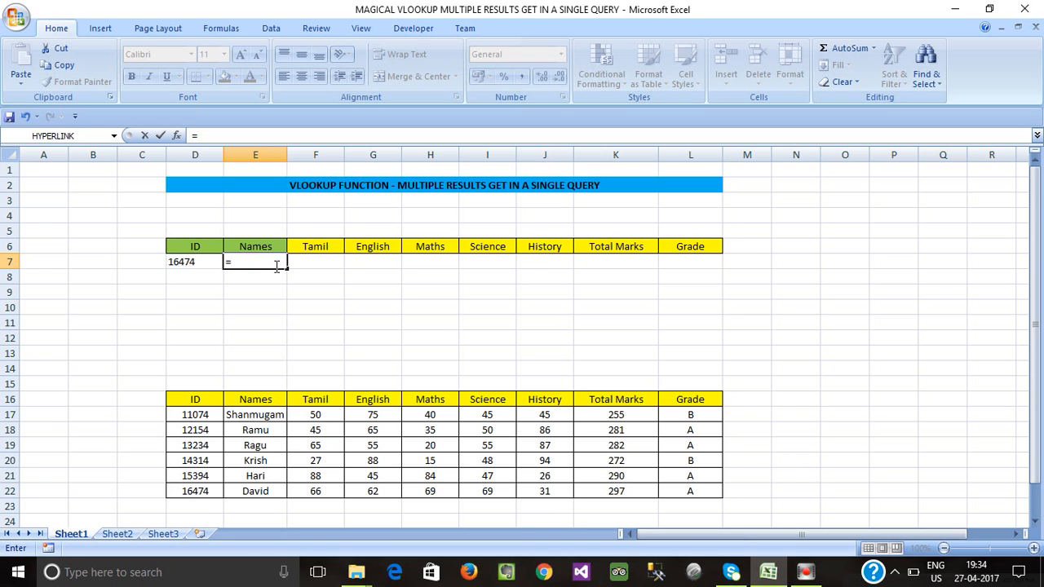
pyautogui.write('vlook')
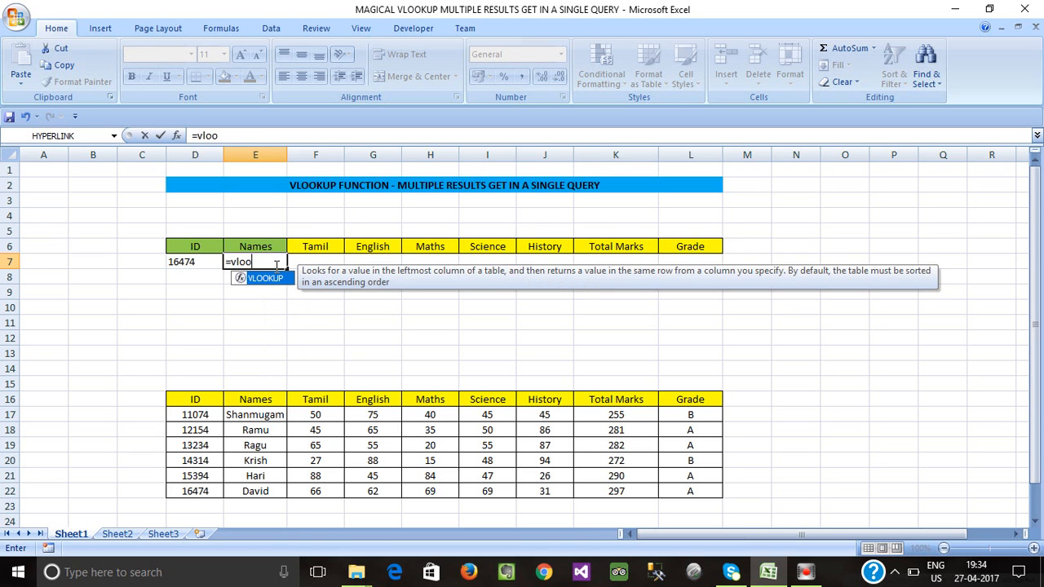
pyautogui.press('Tab')
pyautogui.press('Left')
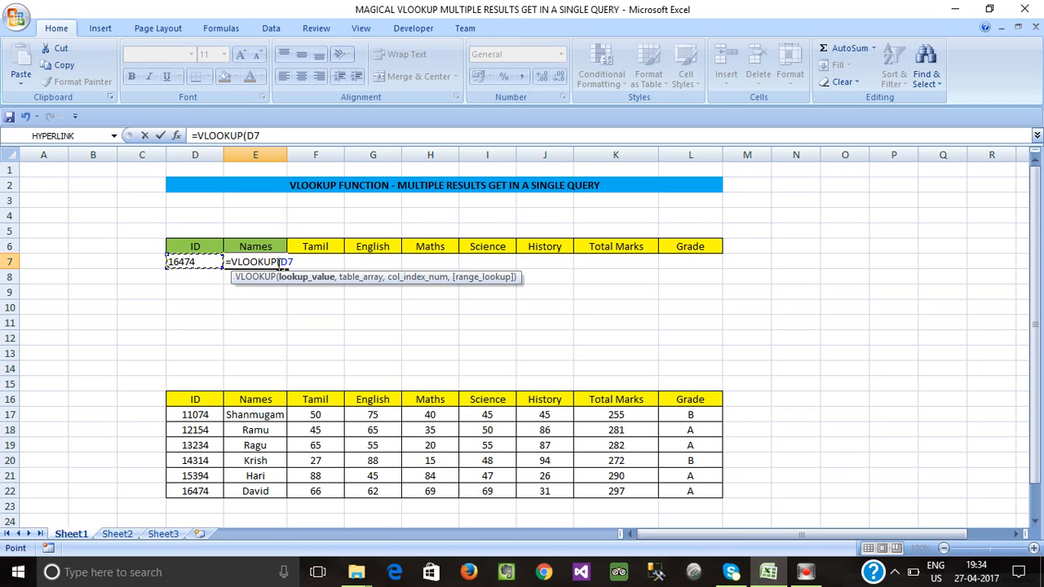
pyautogui.press('F4')
pyautogui.write(',')
# Use the whole source table as the VLOOKUP table array, fixed as $D$16:$L$22.
pyautogui.moveTo(193, 398); pyautogui.dragTo(690, 490)
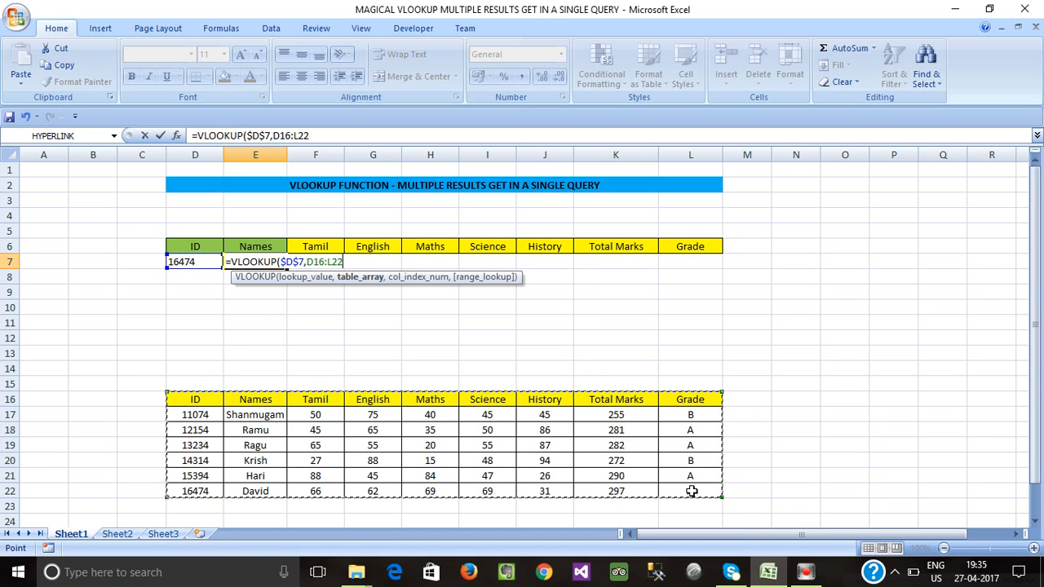
pyautogui.press('F4')
pyautogui.write(',')
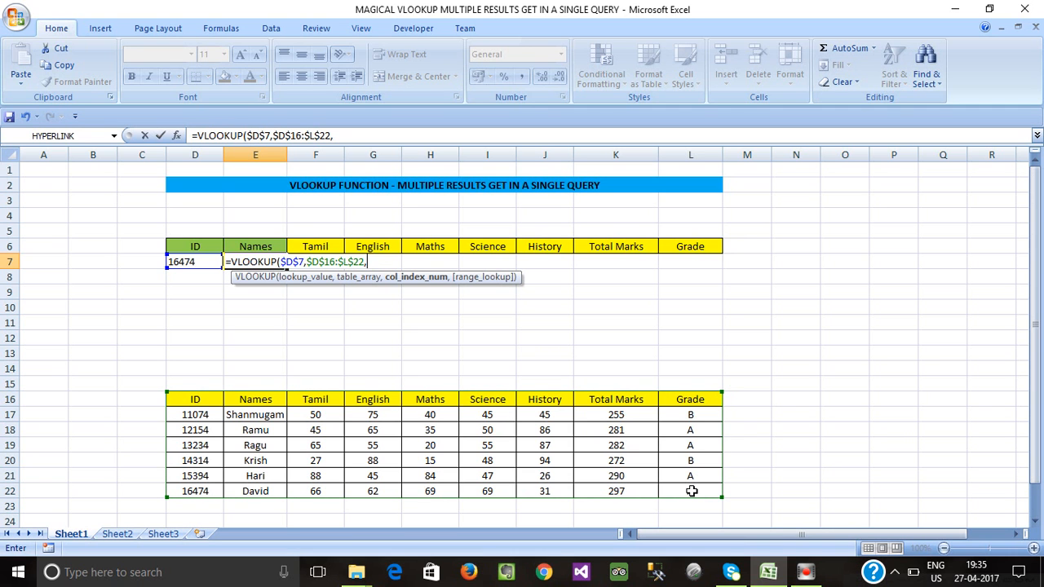
# Add COLUMNS($D6:E6) as the column index, making only the first reference's column absolute.
pyautogui.write('c')
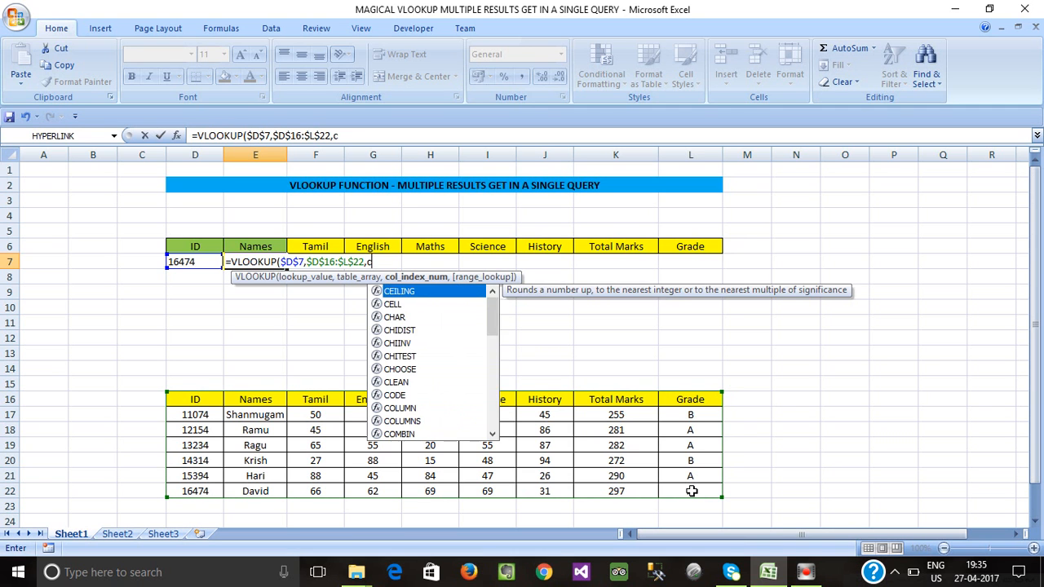
pyautogui.write('olumn')
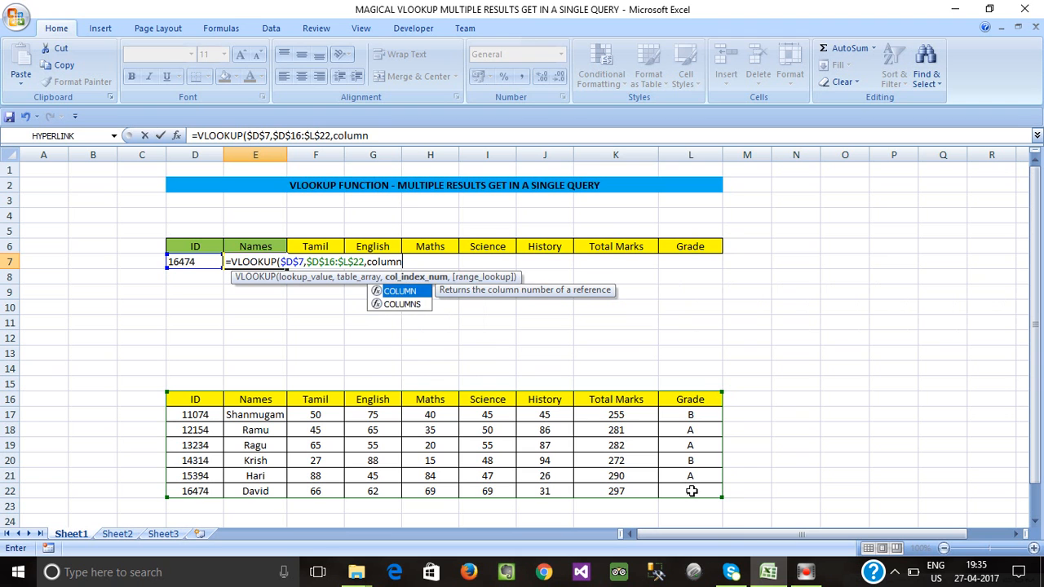
pyautogui.press('Down')
pyautogui.press('Tab')
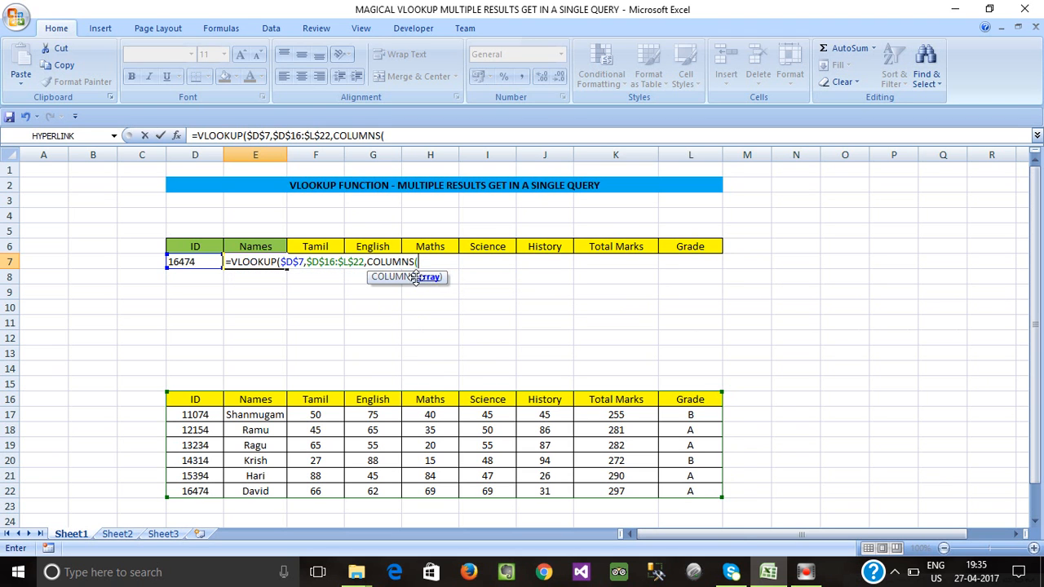
pyautogui.moveTo(196, 247); pyautogui.dragTo(245, 246)
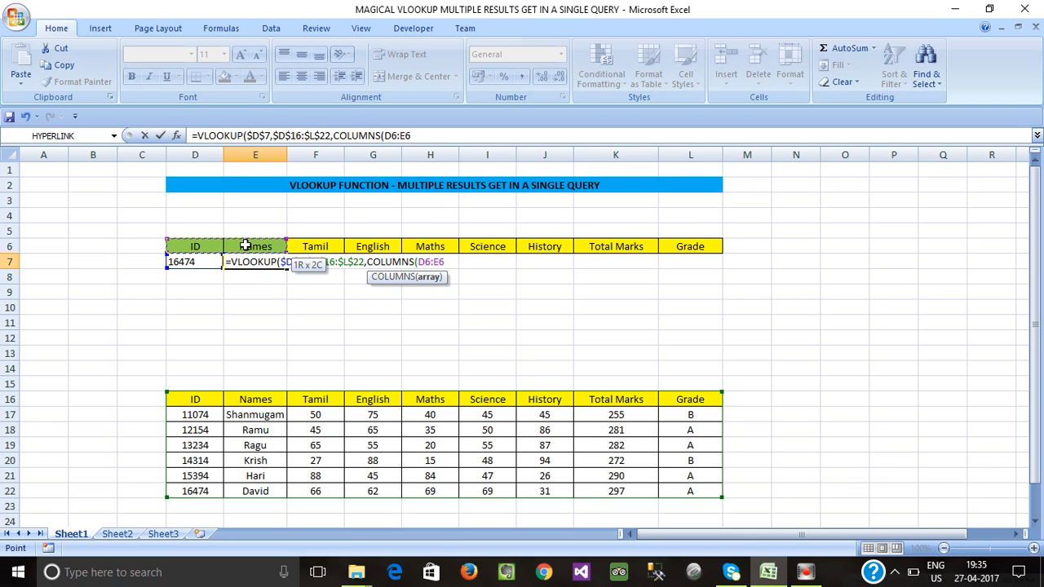
pyautogui.write(')')
pyautogui.click(422, 262)
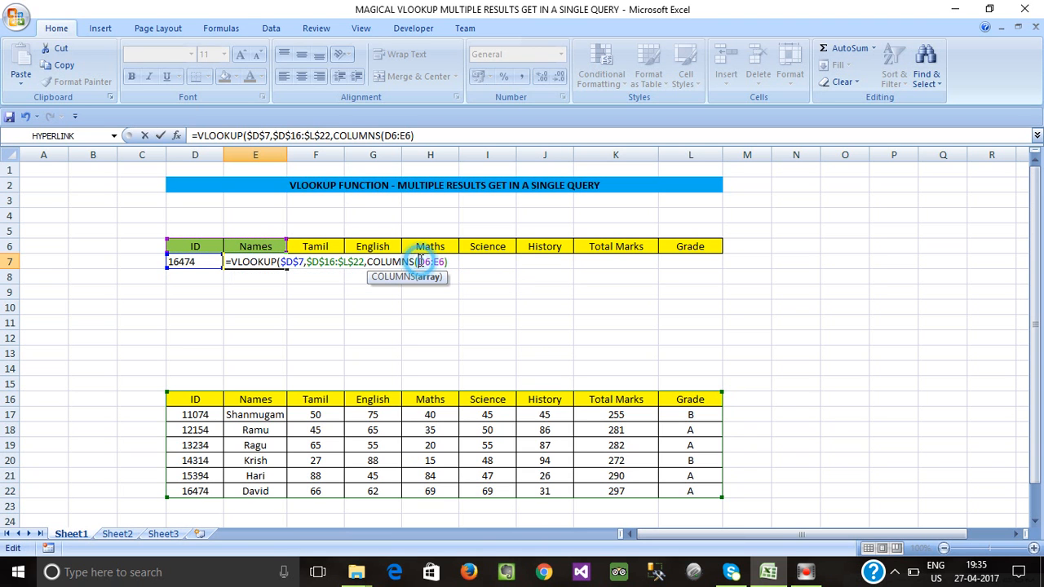
pyautogui.write('$')
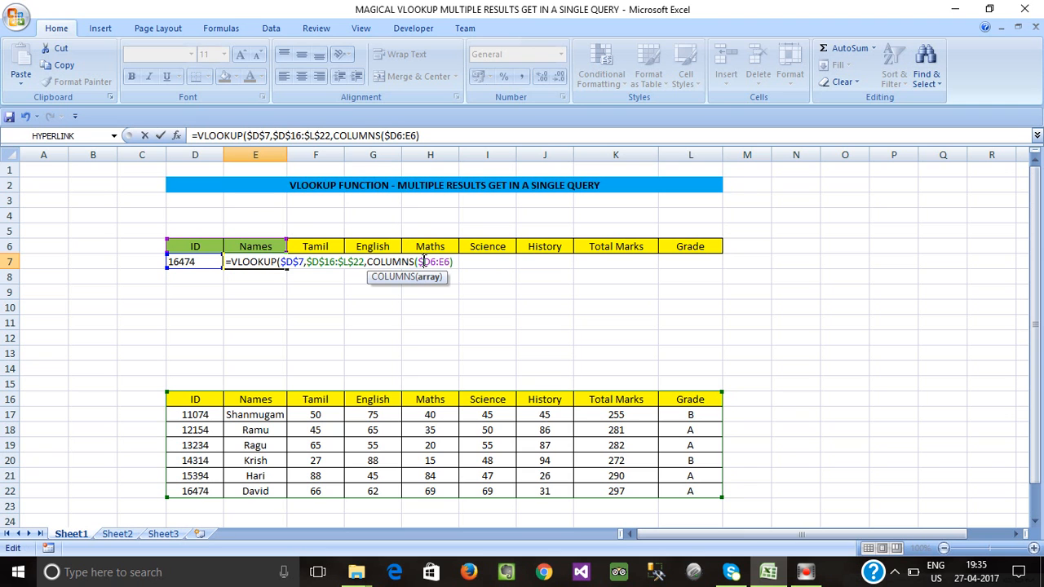
pyautogui.moveTo(436, 263); pyautogui.dragTo(419, 263)
pyautogui.click(445, 261)
# Complete the formula in E7 with 0 as the range lookup for an exact match.
pyautogui.click(459, 263)
pyautogui.write(',')
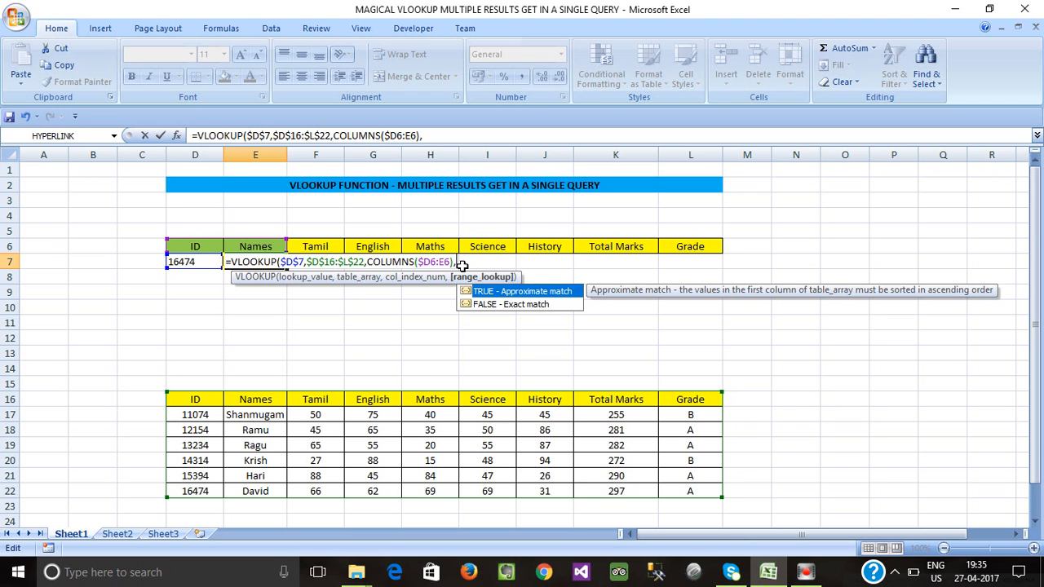
pyautogui.write('0)')
pyautogui.press('Return')
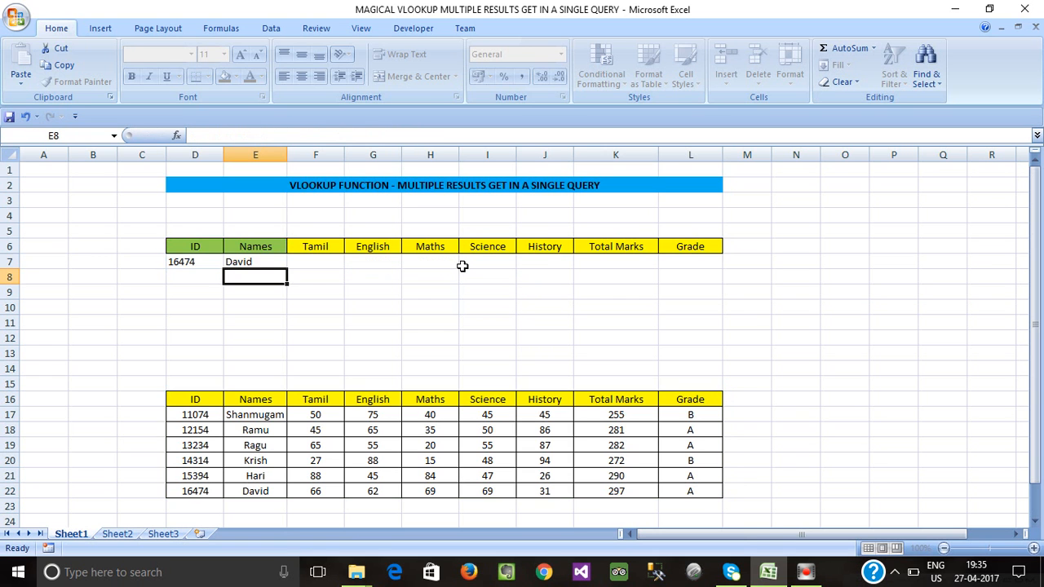
# Copy the formula in E7 across the row through L7 to fill all the detail columns.
pyautogui.click(254, 260)
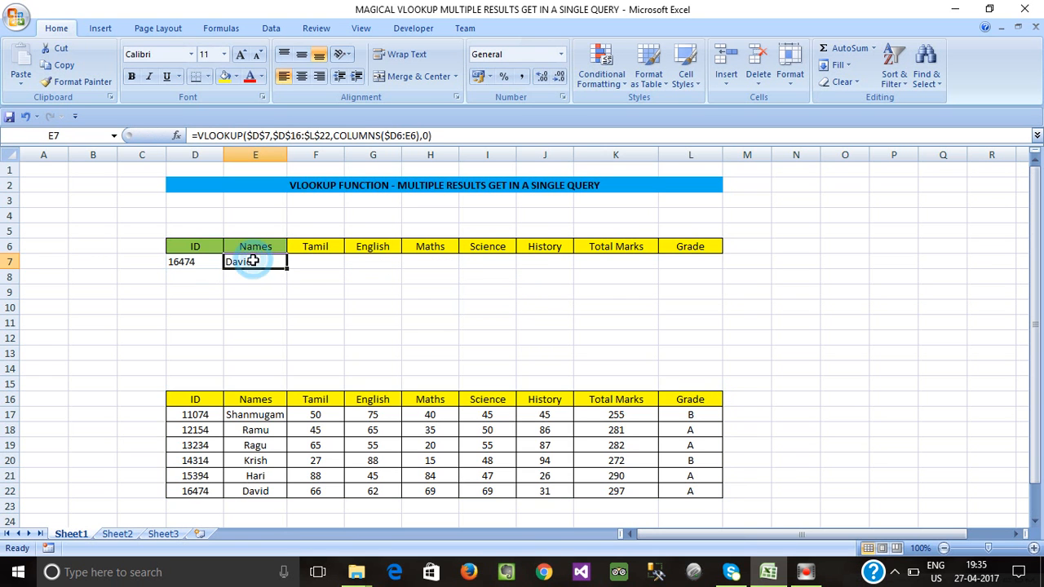
pyautogui.hotkey('ctrl', 'c')
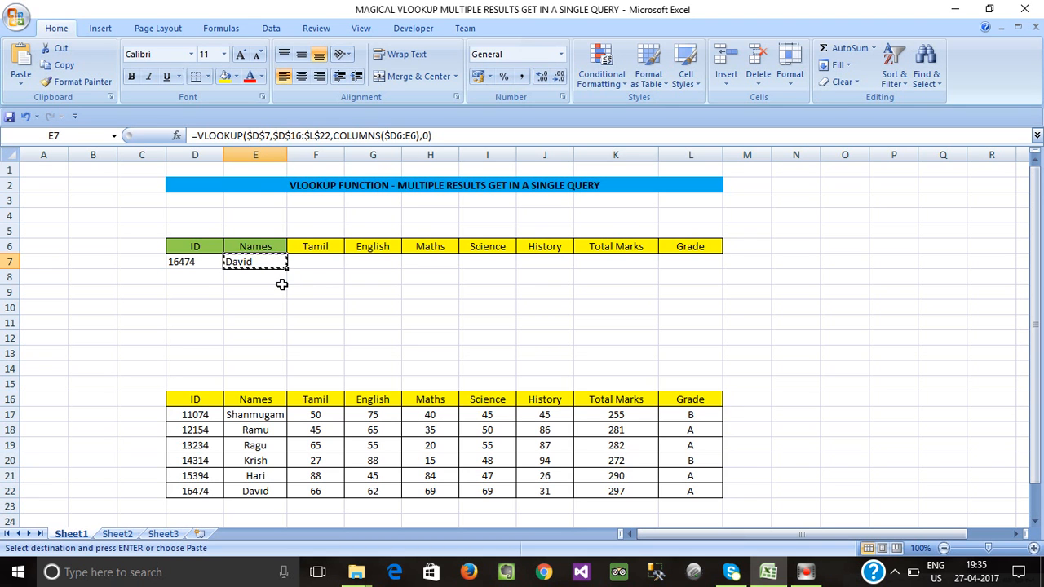
pyautogui.hotkey('shift', 'Right')
pyautogui.hotkey('shift', 'Right')
pyautogui.hotkey('shift', 'Right')
pyautogui.hotkey('shift', 'Right')
pyautogui.hotkey('shift', 'Right')
pyautogui.hotkey('shift', 'Right')
pyautogui.hotkey('shift', 'Right')
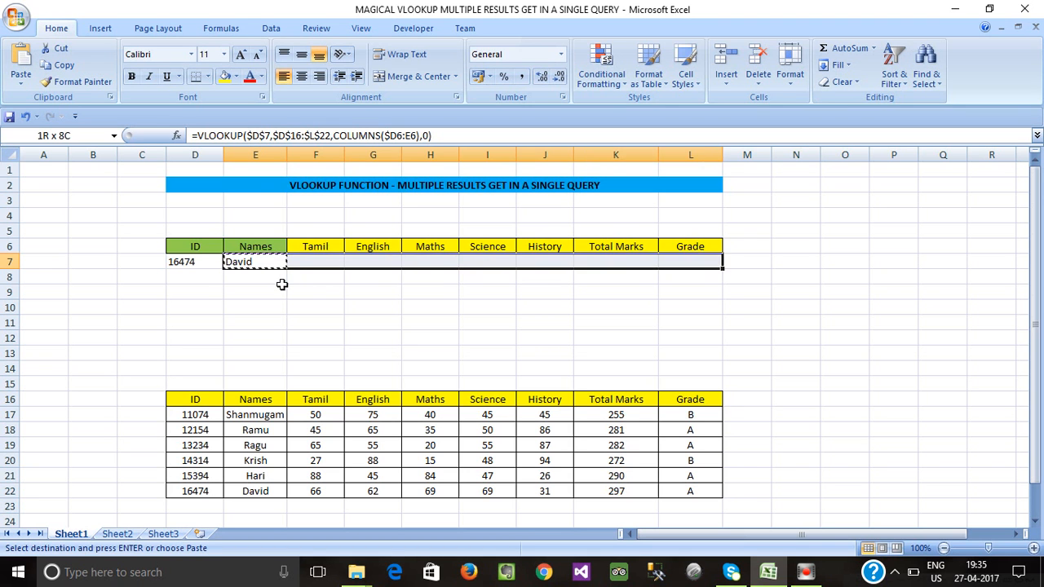
pyautogui.hotkey('ctrl', 'v')
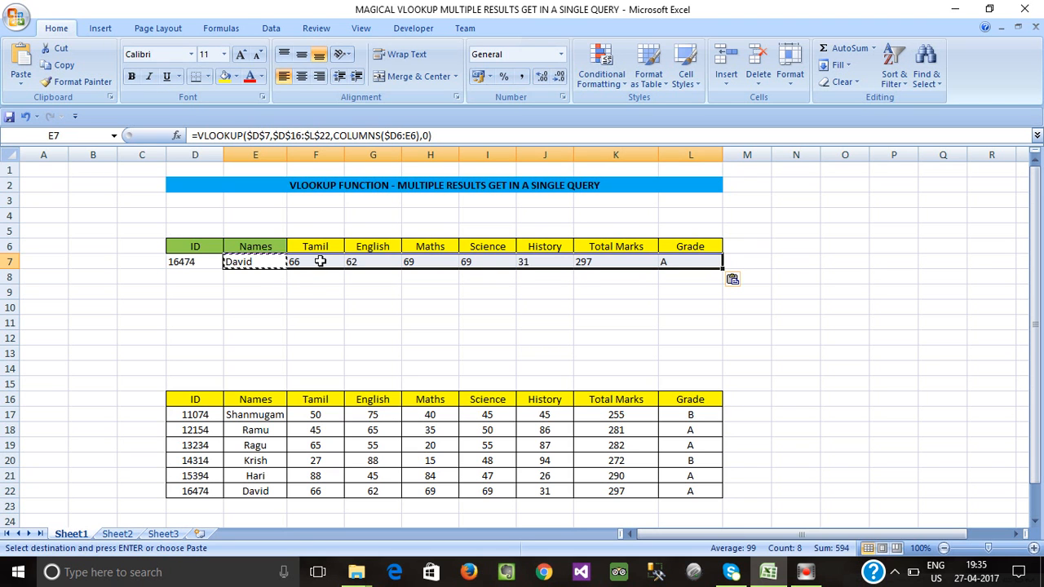
pyautogui.click(303, 309)
pyautogui.press('Escape')
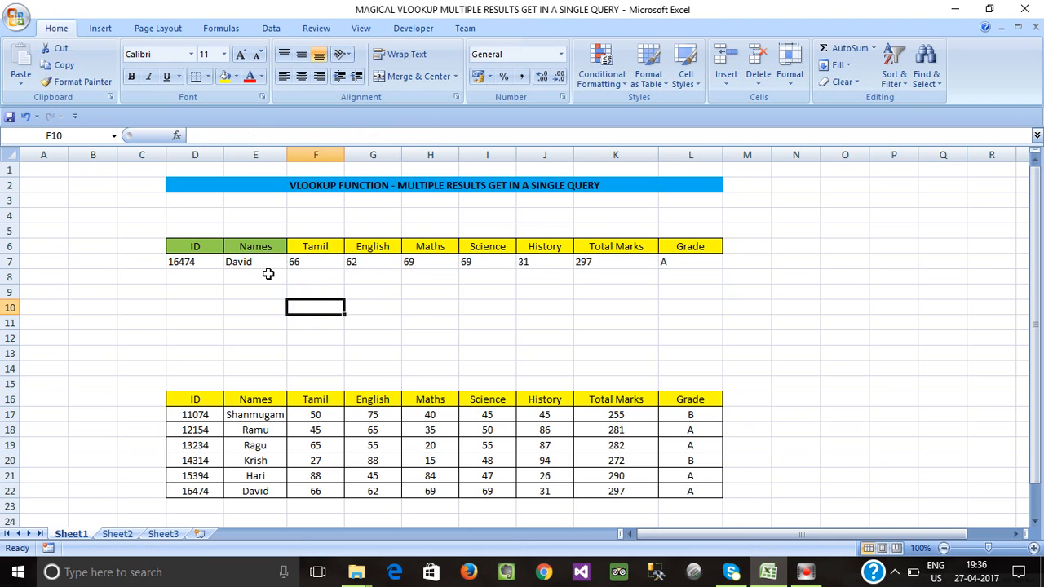
# Set the lookup ID in D7 to the student ID from row 20 of the source table.
pyautogui.click(208, 312)
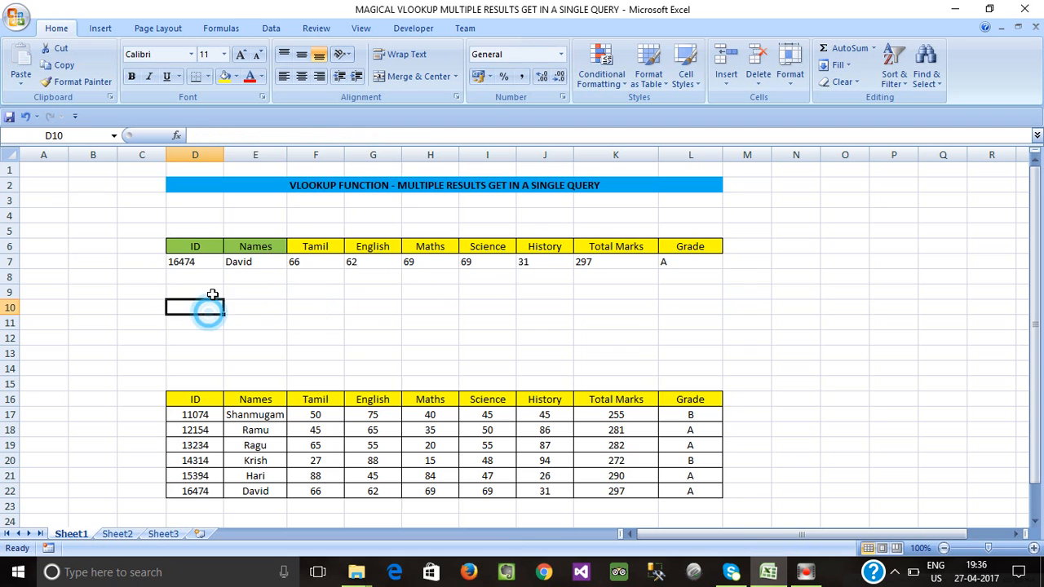
pyautogui.click(239, 262)
pyautogui.click(191, 262)
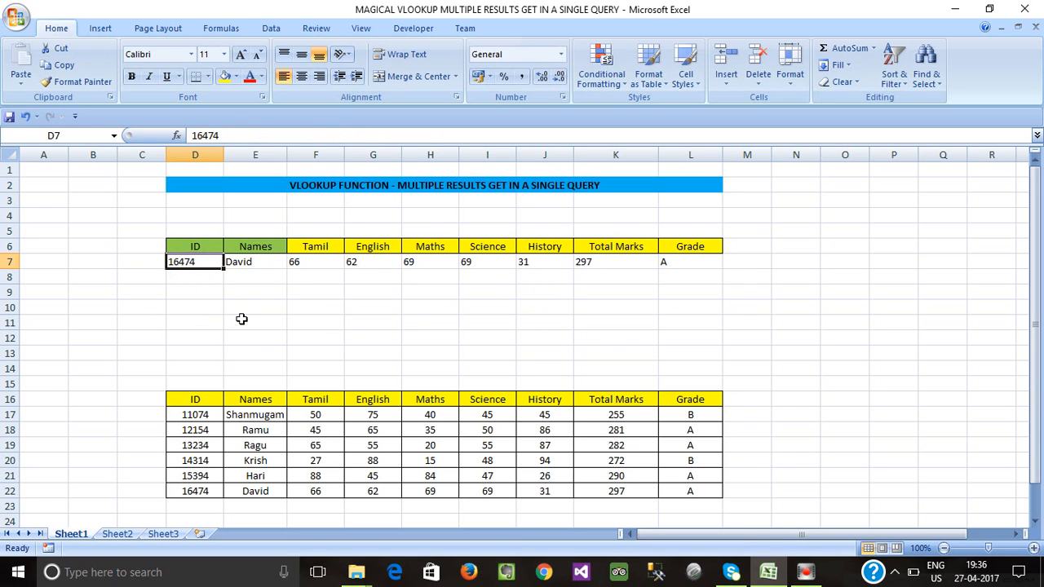
pyautogui.write('14314')
pyautogui.press('Return')
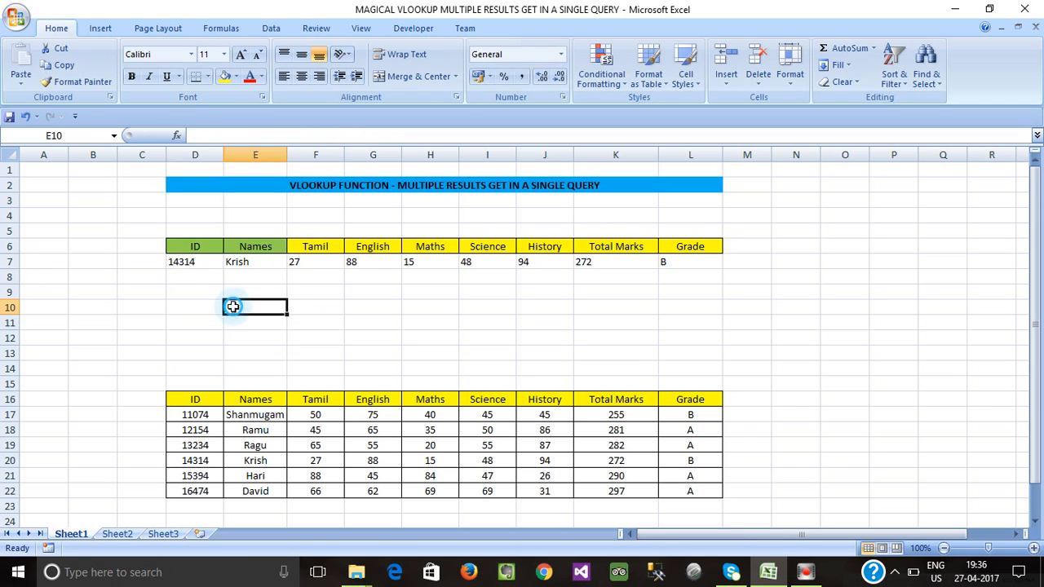
# Check the full record returned in D7:L7 for the new lookup ID.
pyautogui.moveTo(181, 263); pyautogui.dragTo(675, 261)
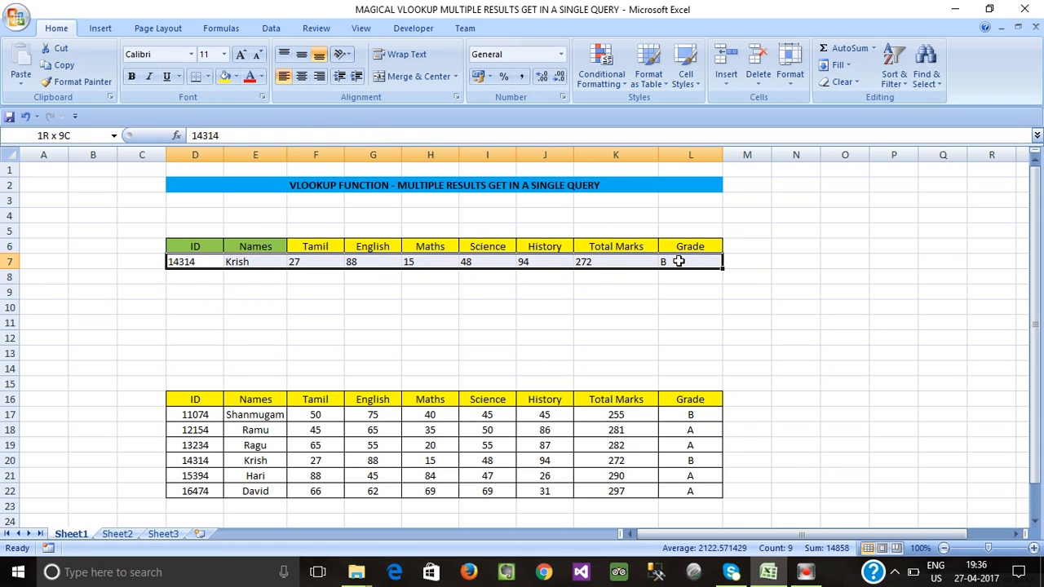
pyautogui.click(389, 304)
pyautogui.click(323, 290)
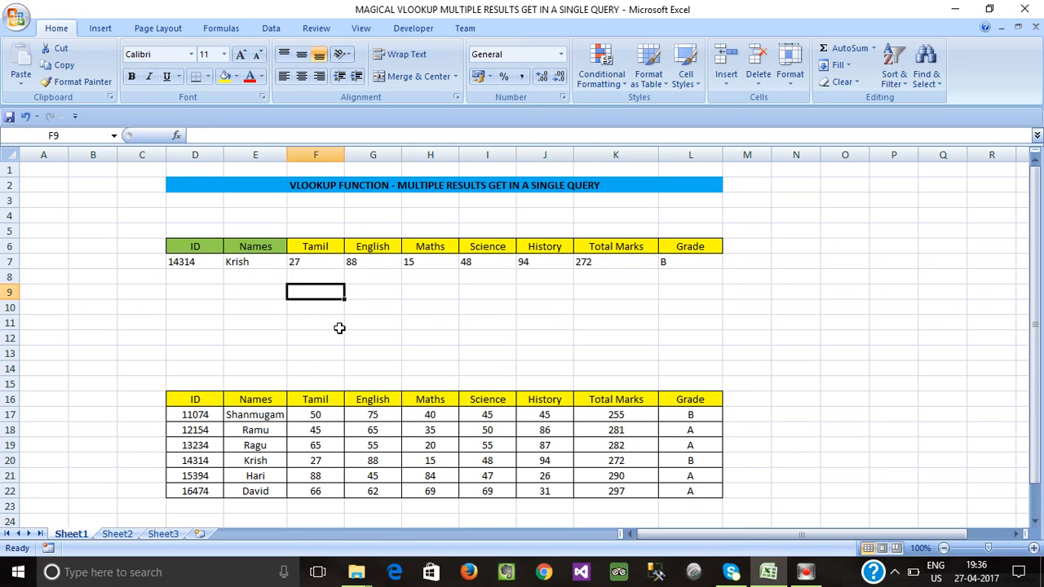
pyautogui.click(336, 324)
pyautogui.click(219, 292)
pyautogui.moveTo(204, 267); pyautogui.dragTo(702, 263)
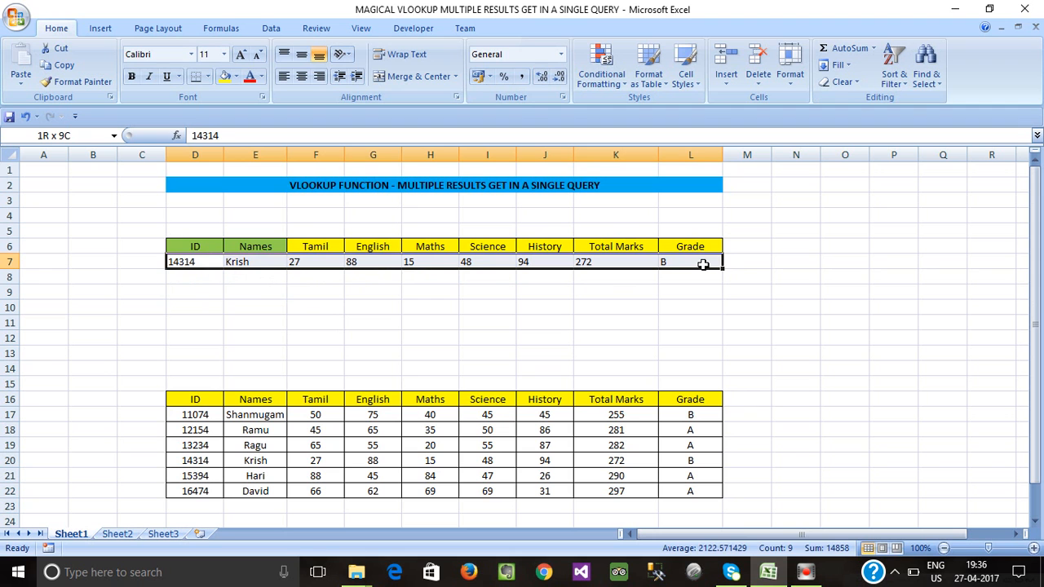
pyautogui.click(443, 325)
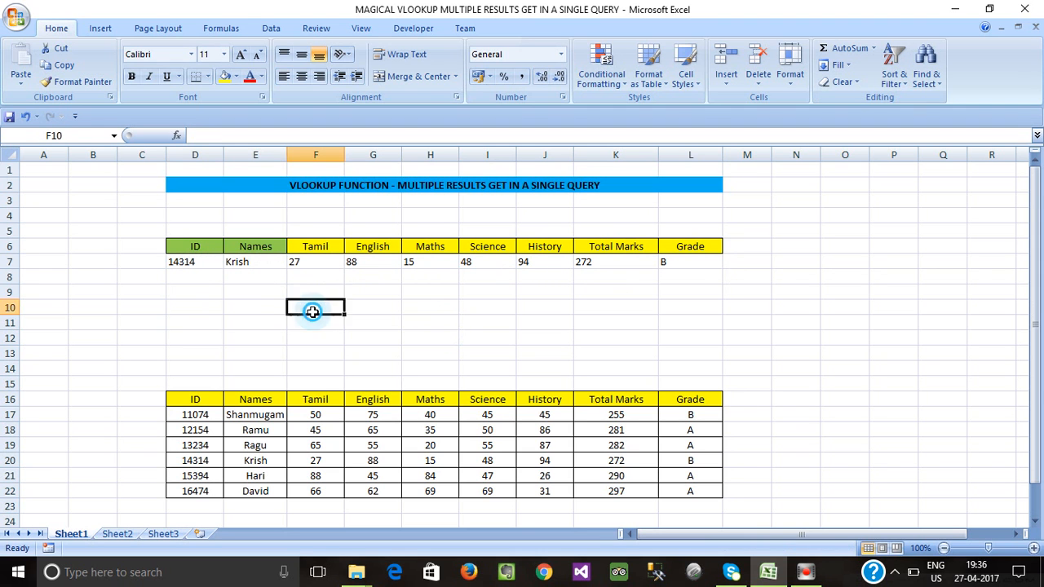